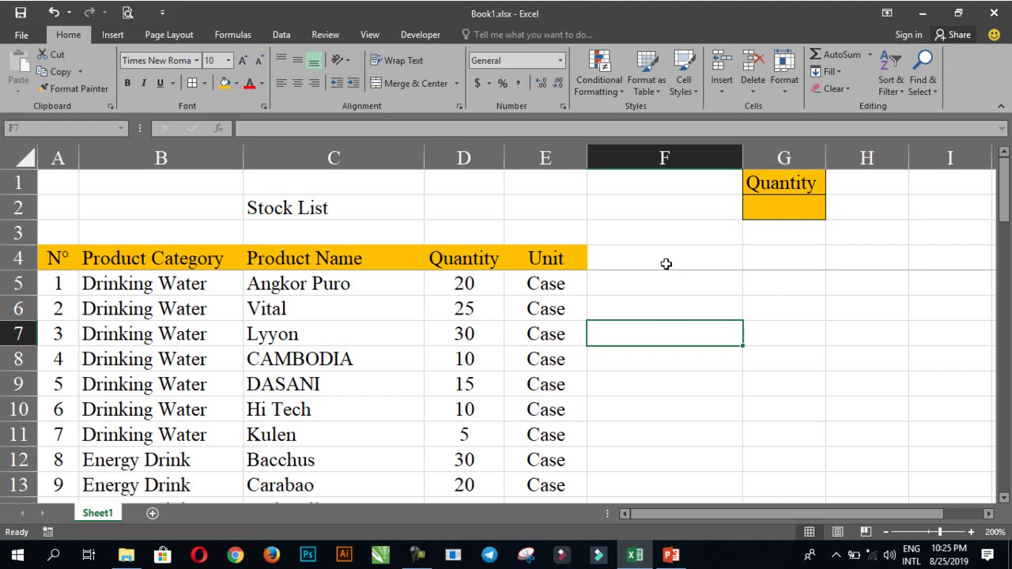
Step: Enter a centred 'Countif' heading in F4 with the same orange fill as the headers
left_click(666, 263)
type("Countif")
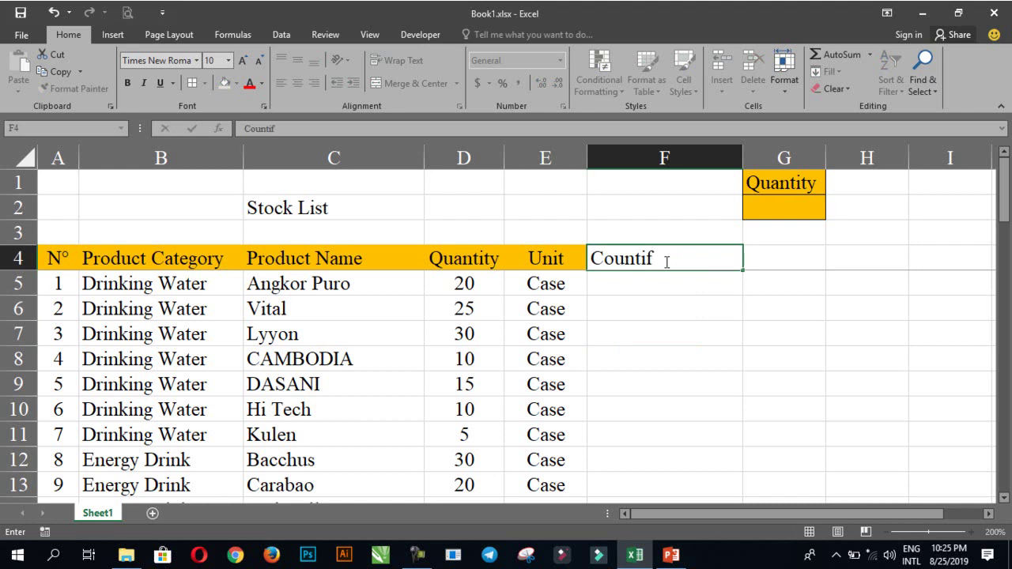
key("Return")
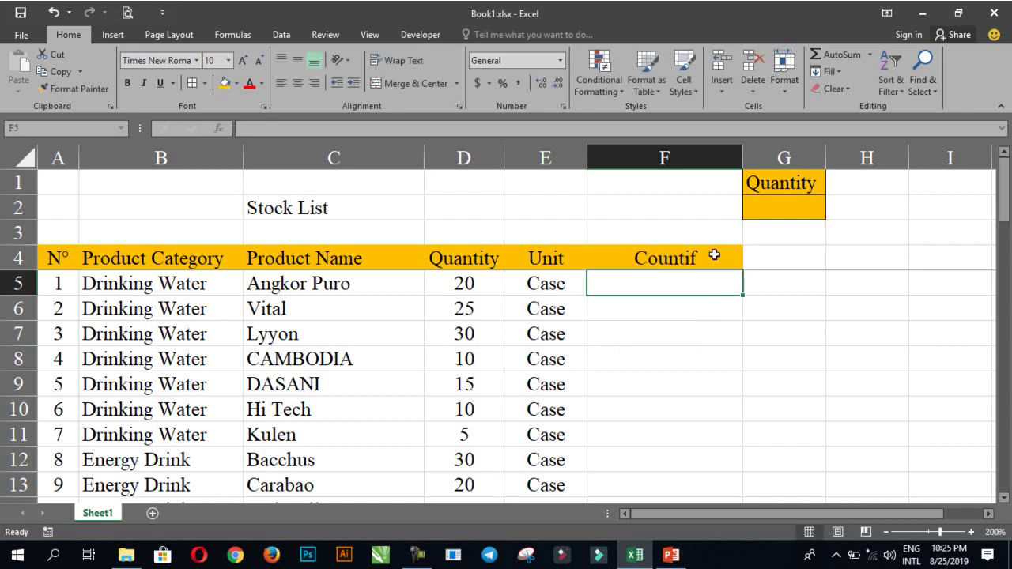
left_click(714, 255)
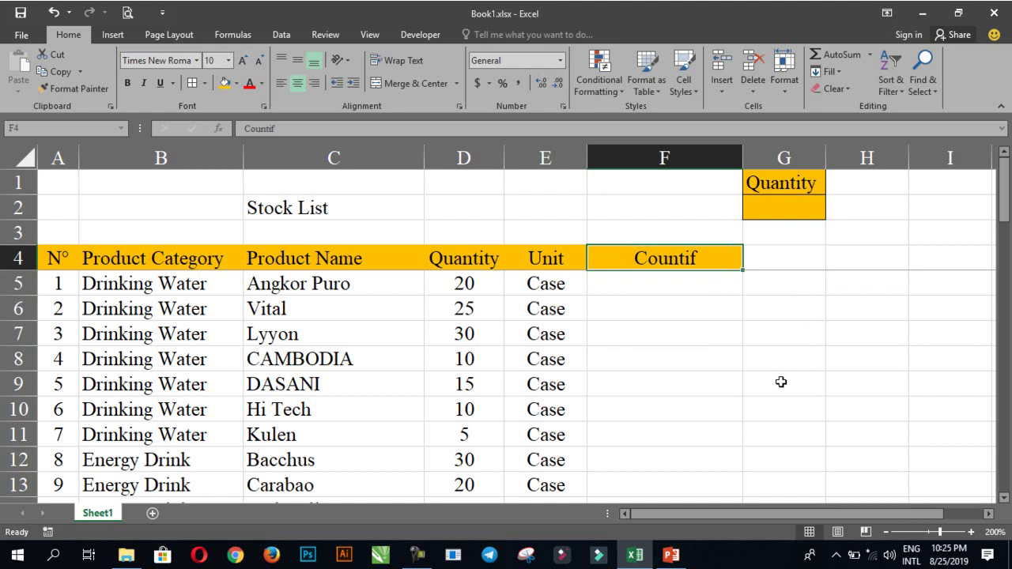
left_click(779, 213)
Step: Begin a =countif( formula in the orange Quantity cell G2
left_click(778, 213)
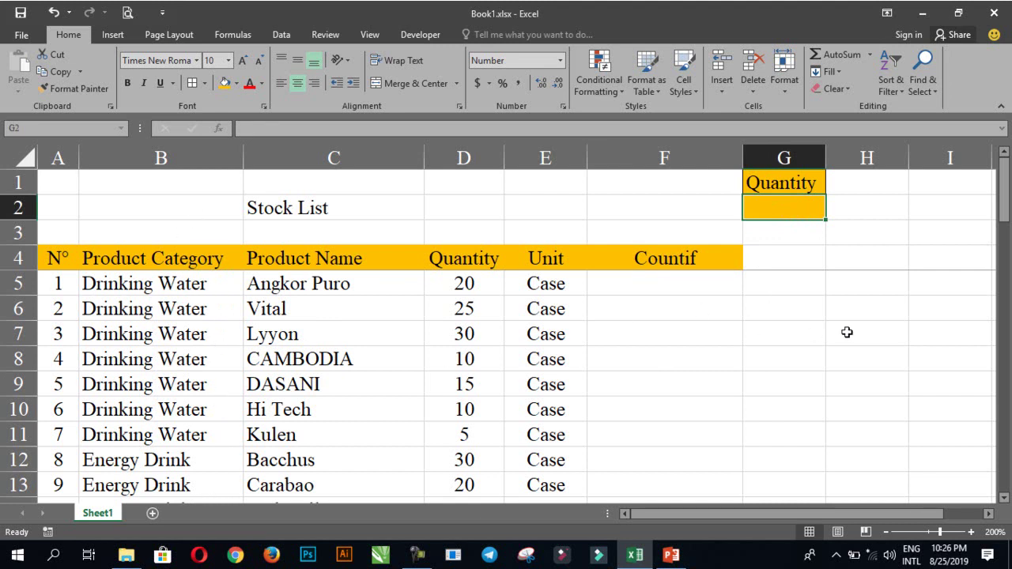
type("=")
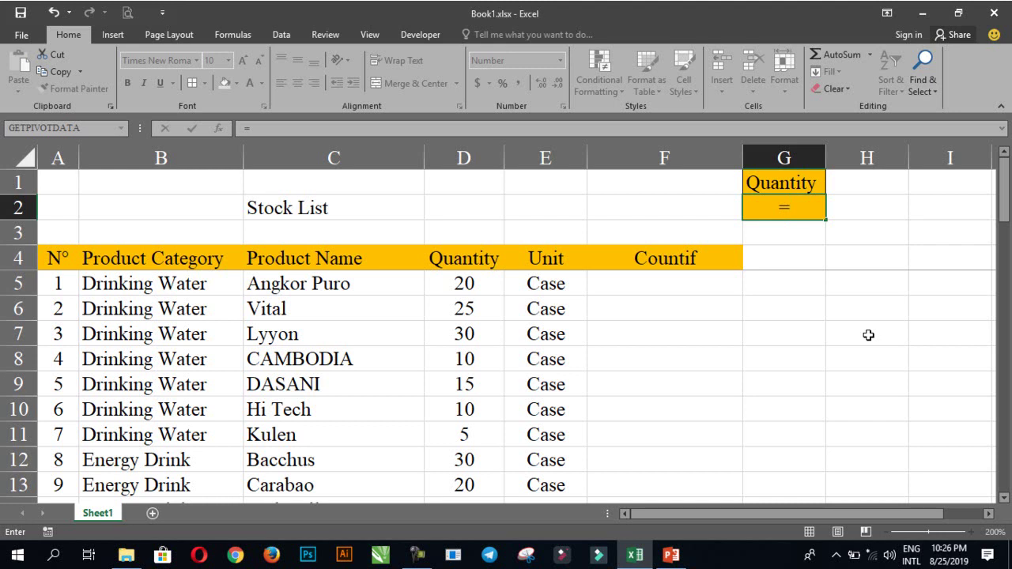
type("countif")
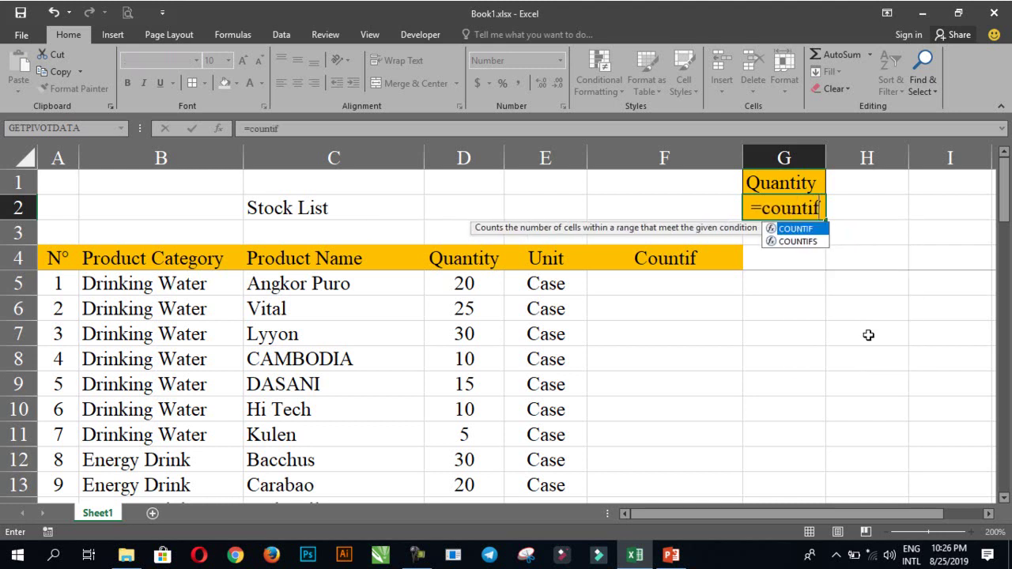
type("(")
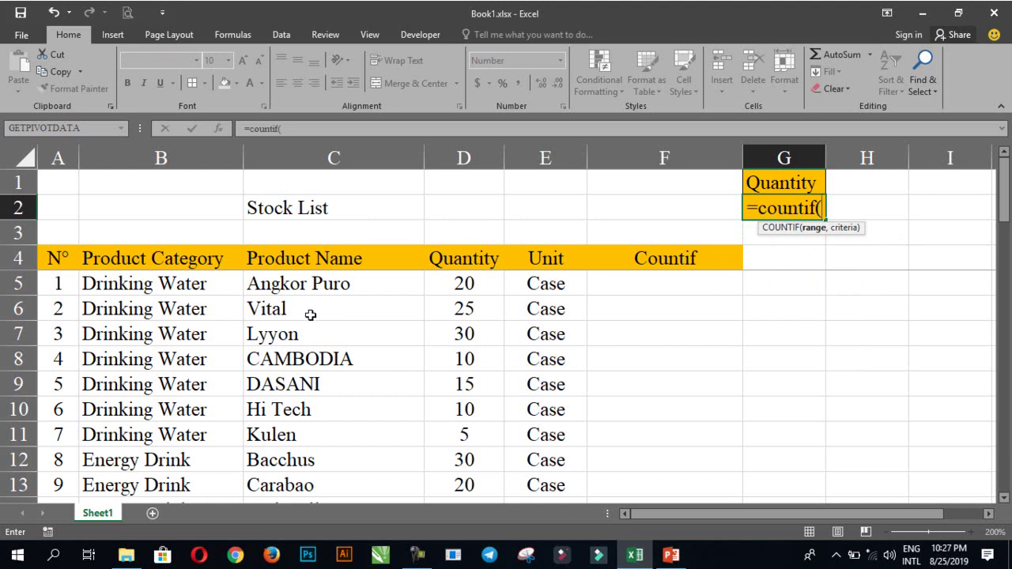
Step: Complete the formula as =countif(B5:B36,"Drinking Water") and enter it
left_click(138, 285)
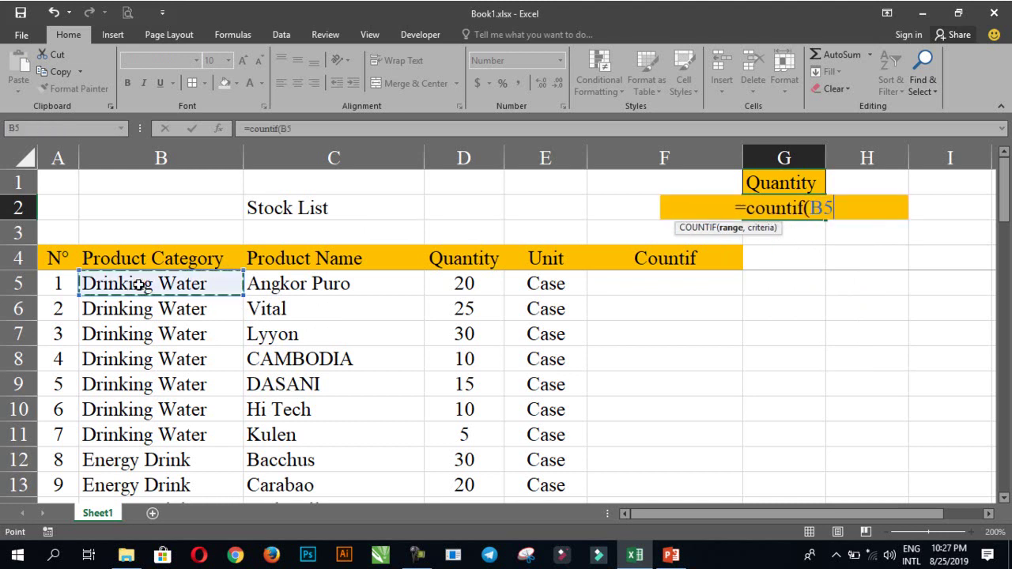
key("ctrl+shift+Down")
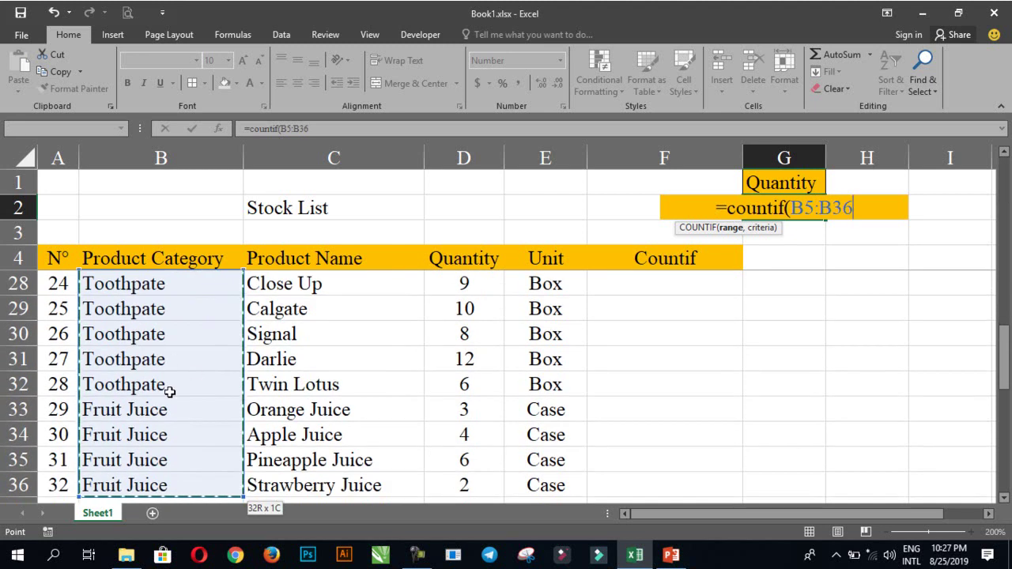
type(",")
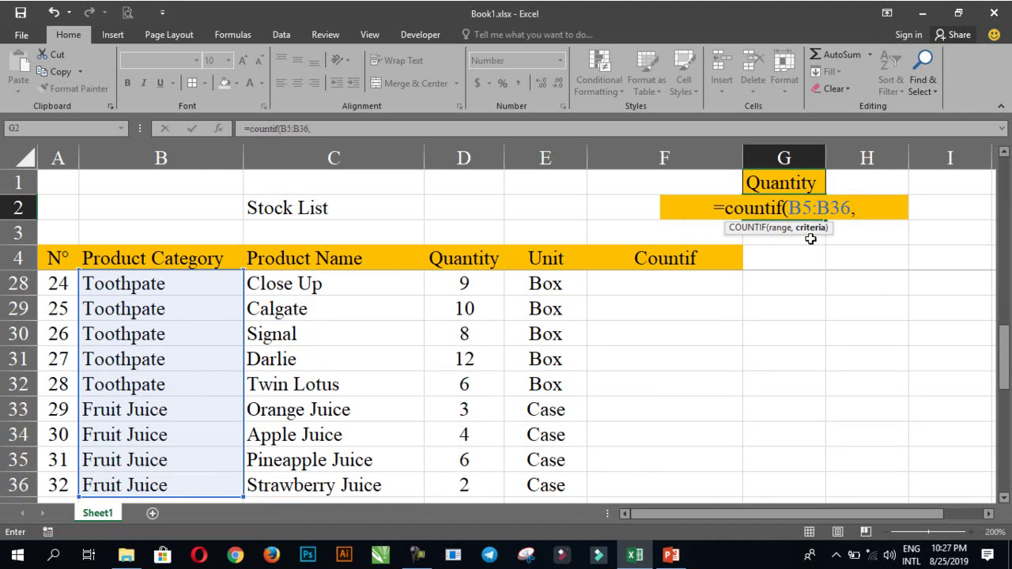
type("\"\"")
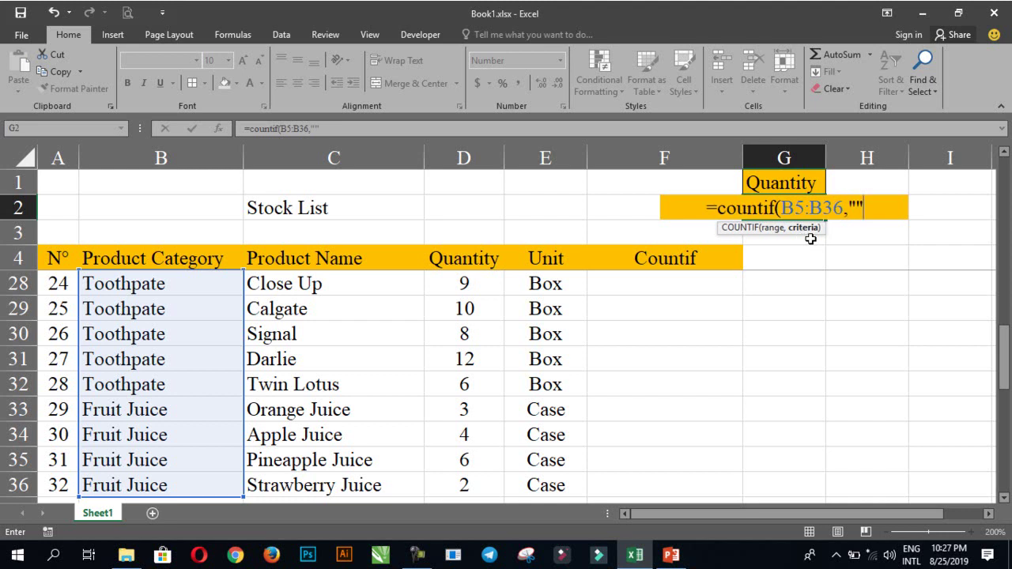
type(")")
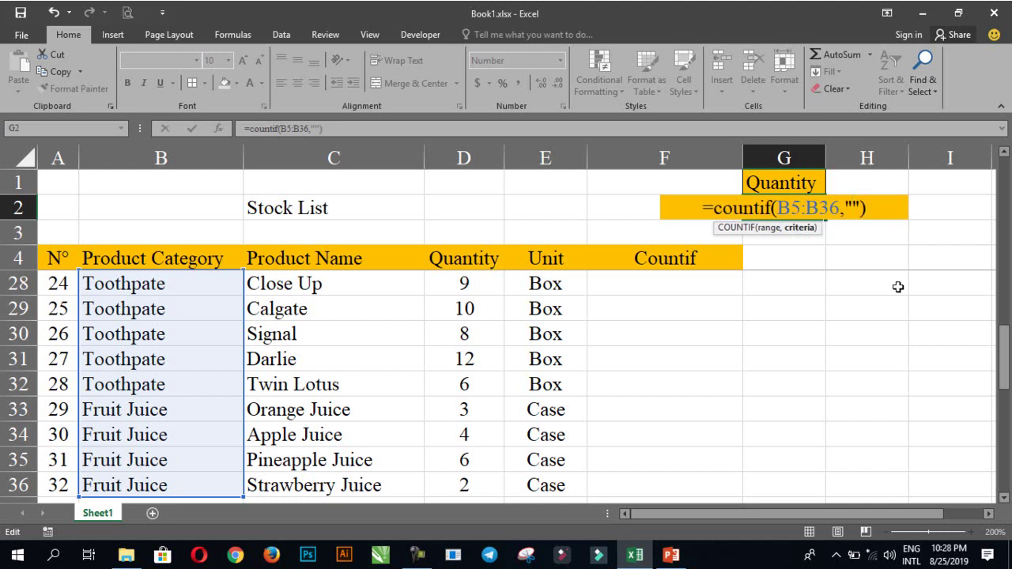
type("D")
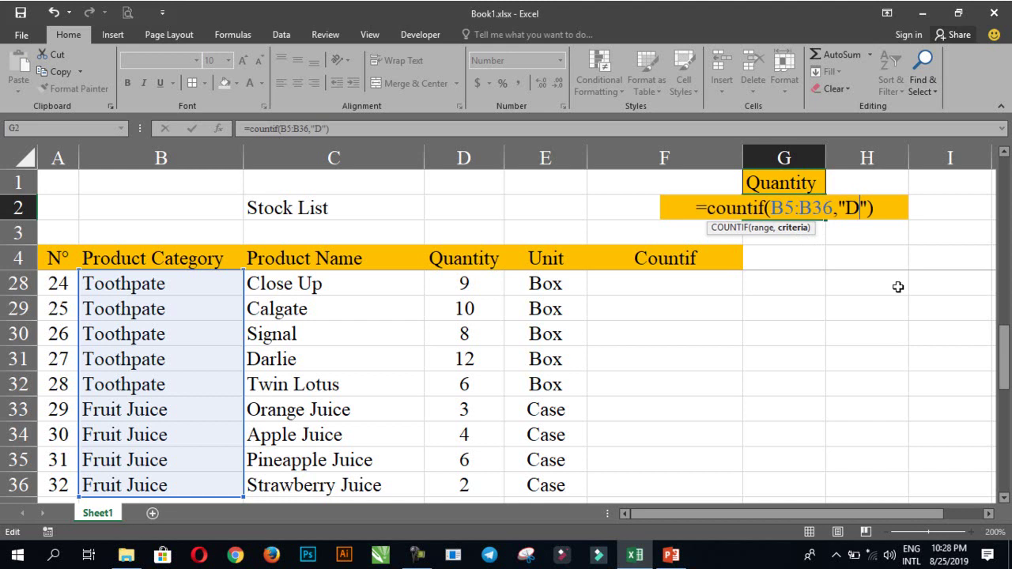
type("rinking ")
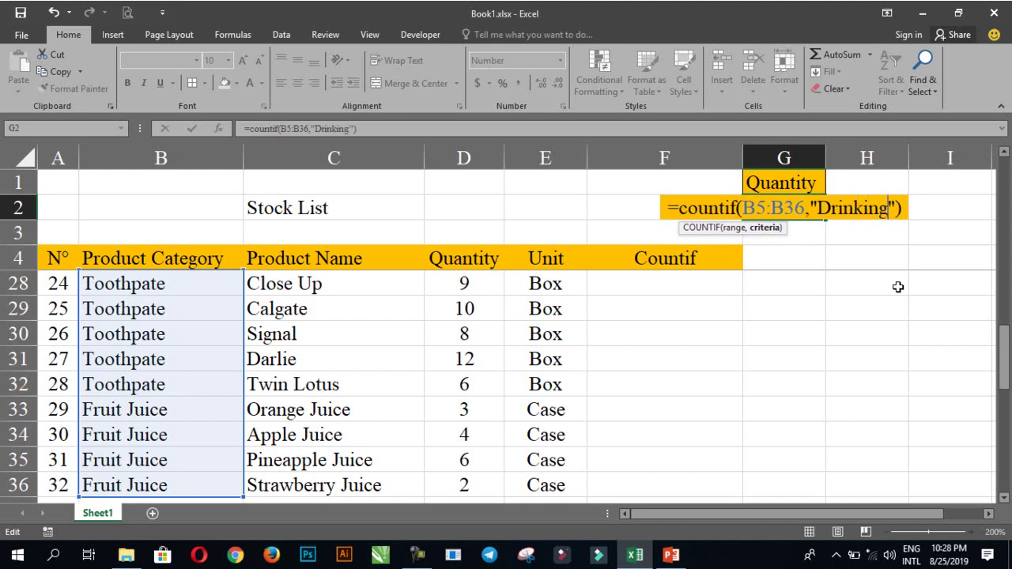
type("Water")
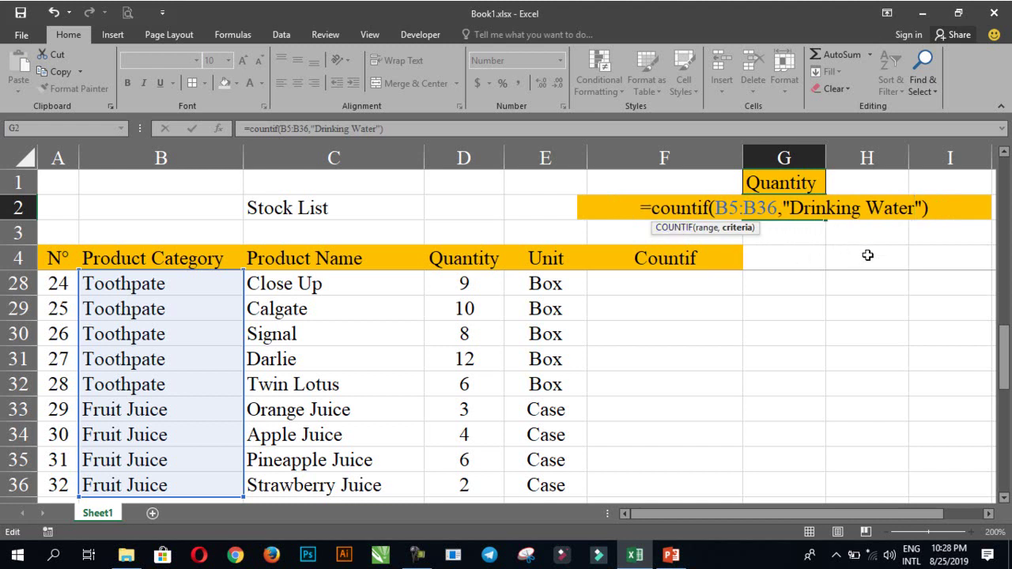
key("Return")
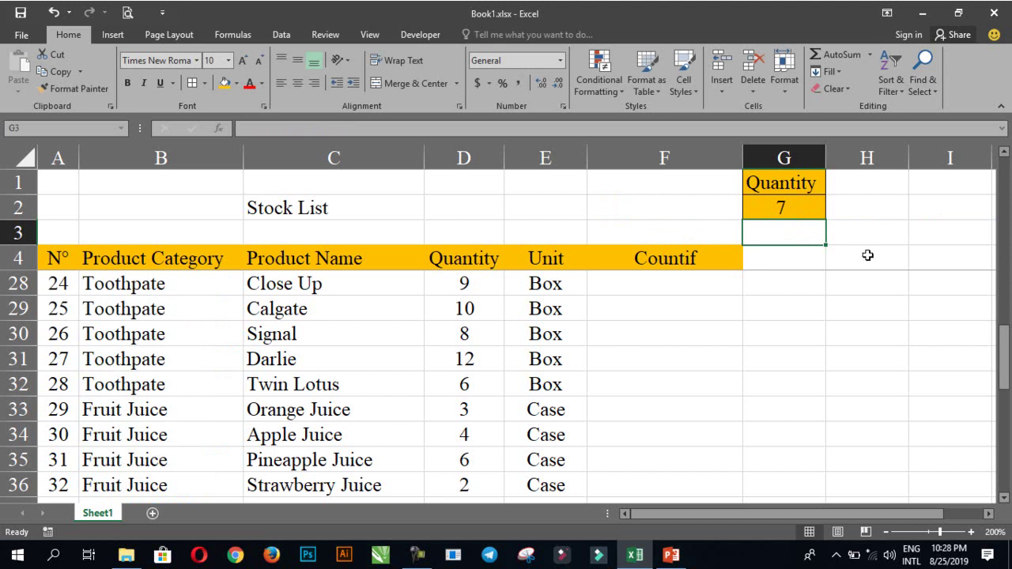
left_click(799, 212)
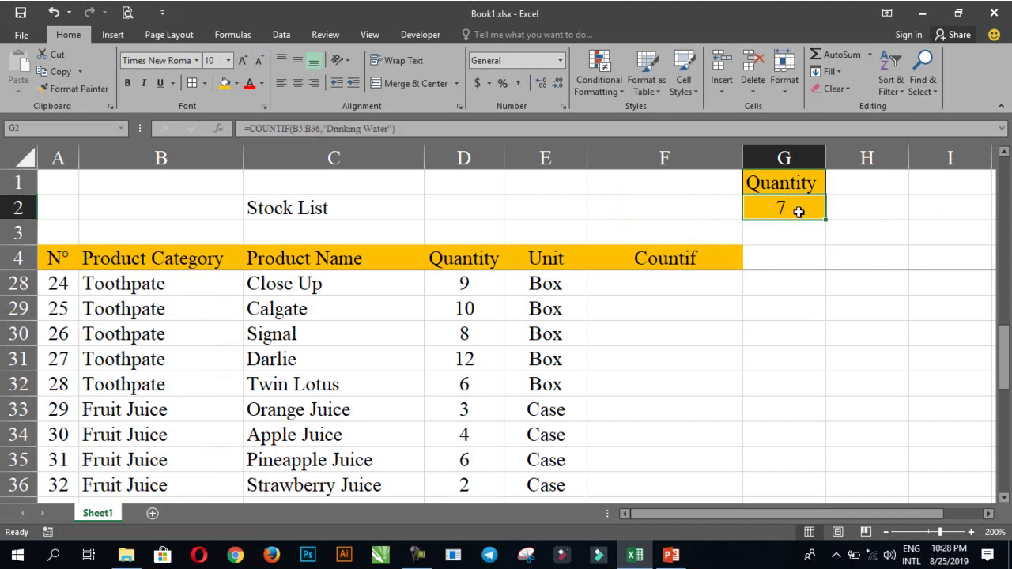
left_click(204, 259)
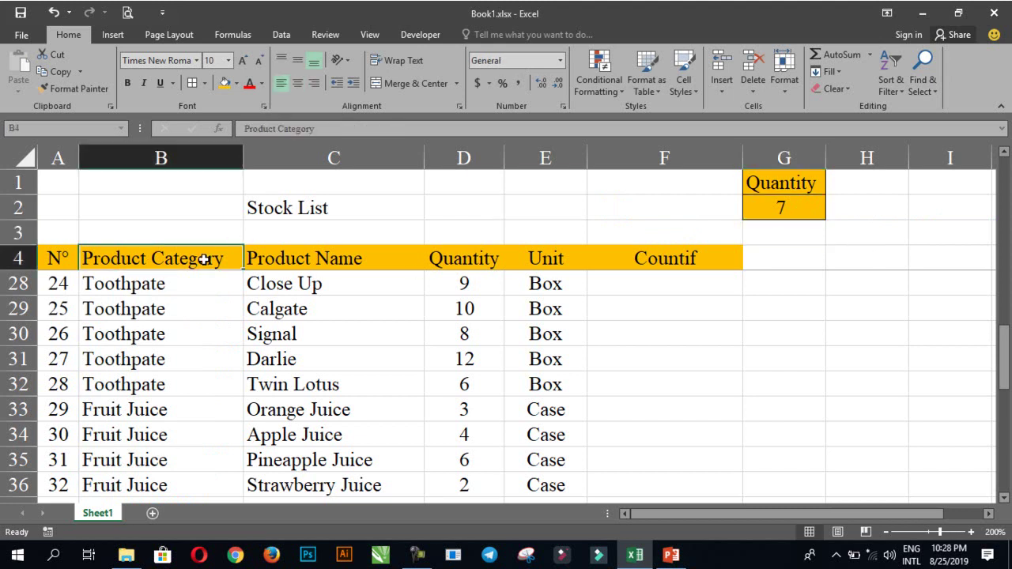
key("Down")
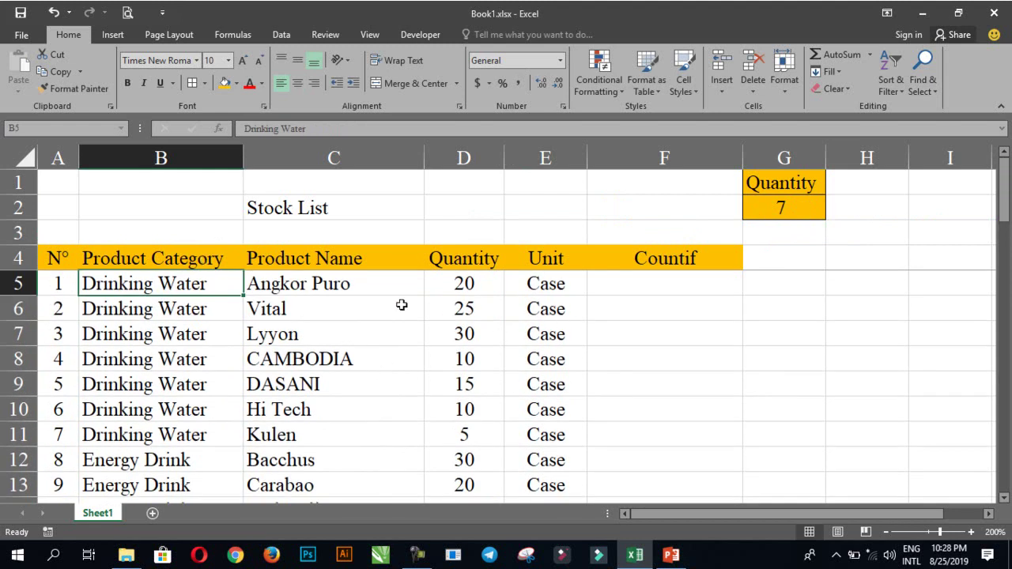
left_click(210, 285)
key("Down")
key("Down")
key("Down")
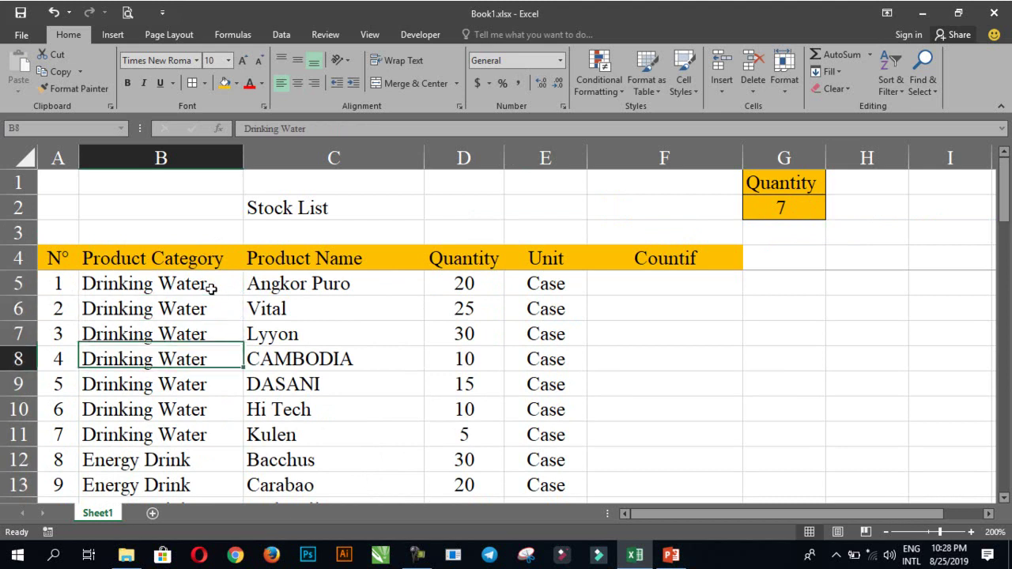
key("Down")
key("Down")
key("Down")
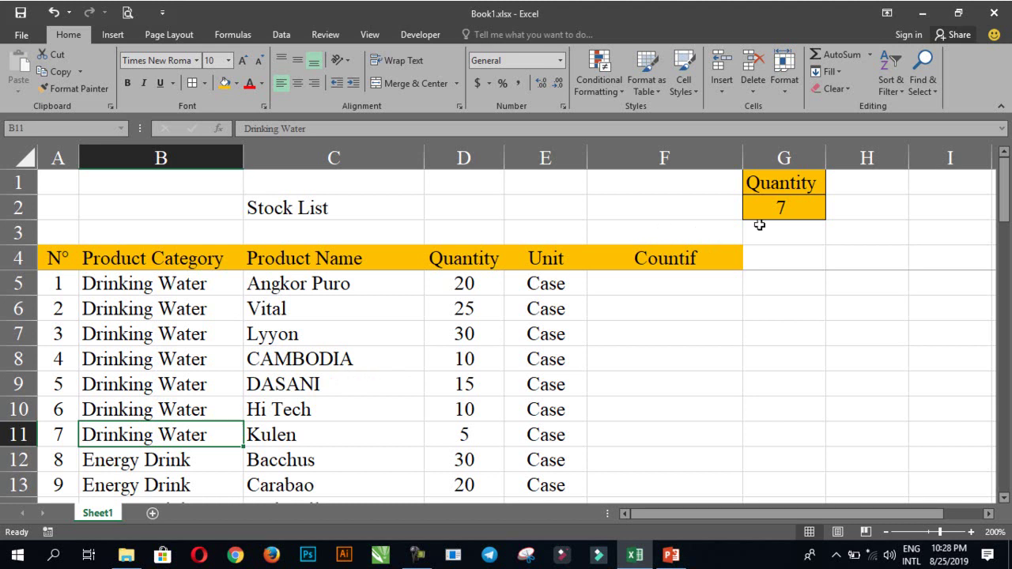
left_click(784, 209)
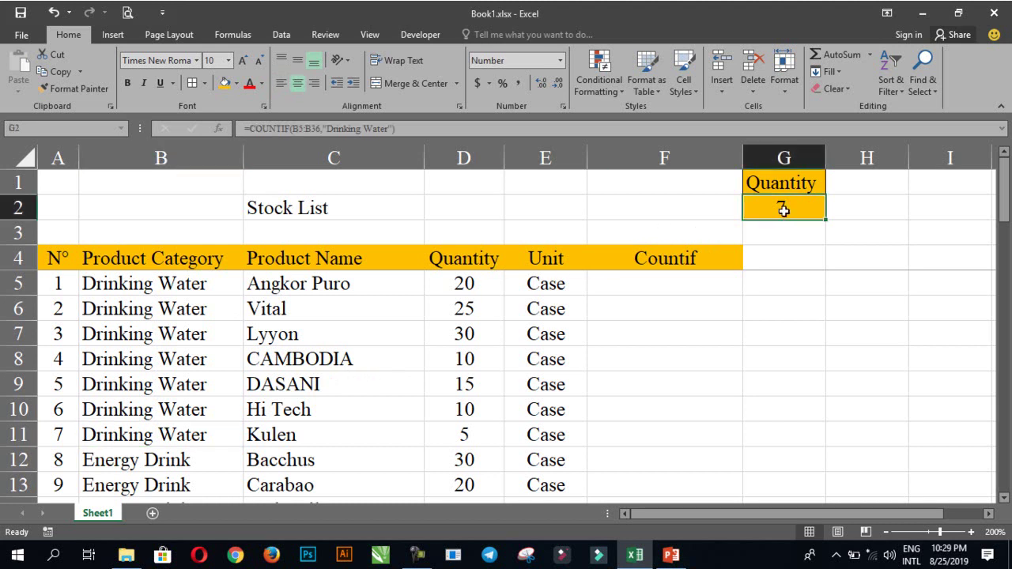
Step: Change the COUNTIF criteria from Drinking Water to Soft Drink, giving a count of 6
double_click(782, 209)
left_click(803, 208)
left_click_drag(803, 208, 929, 208)
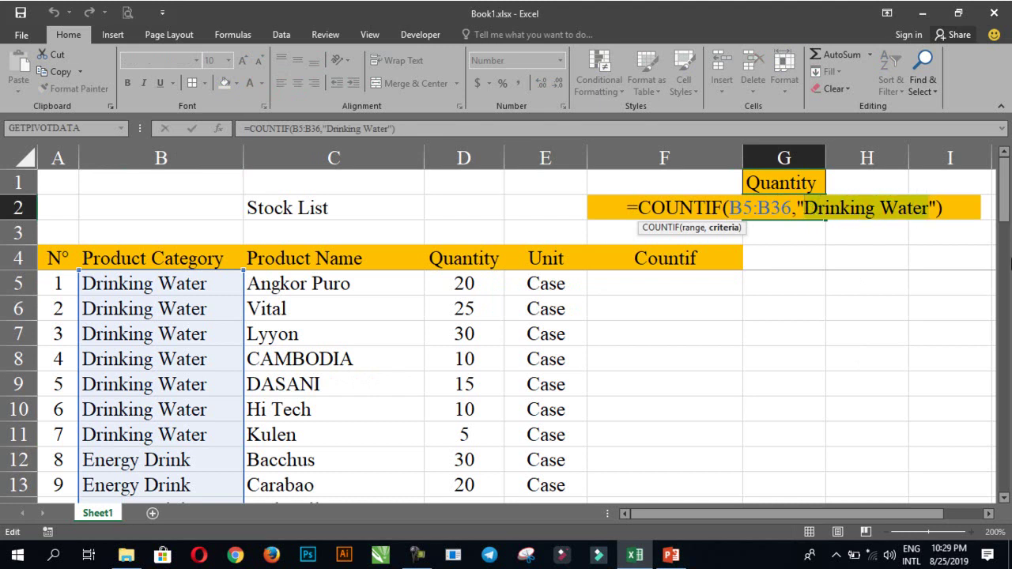
type("Soft Drink")
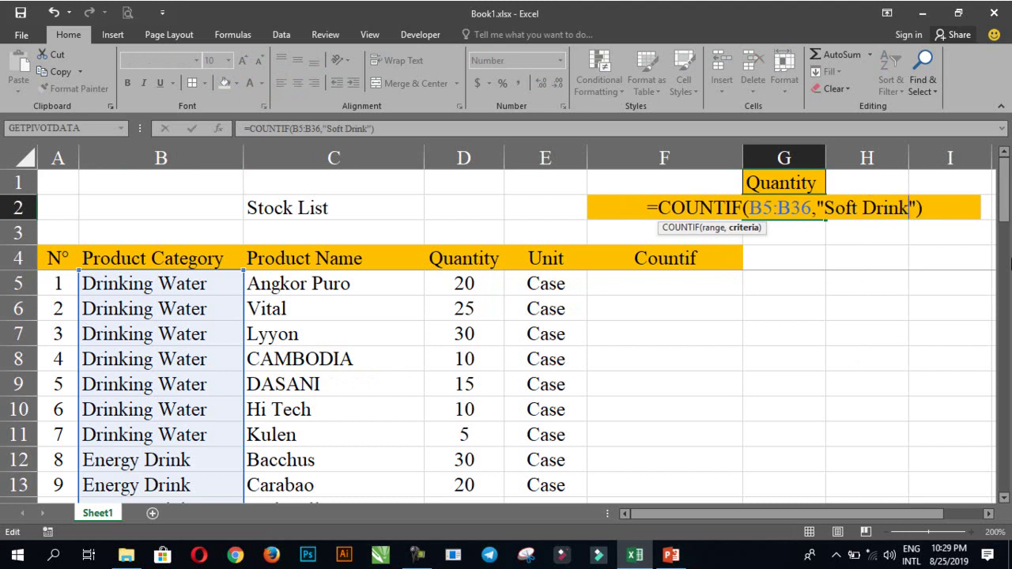
key("Return")
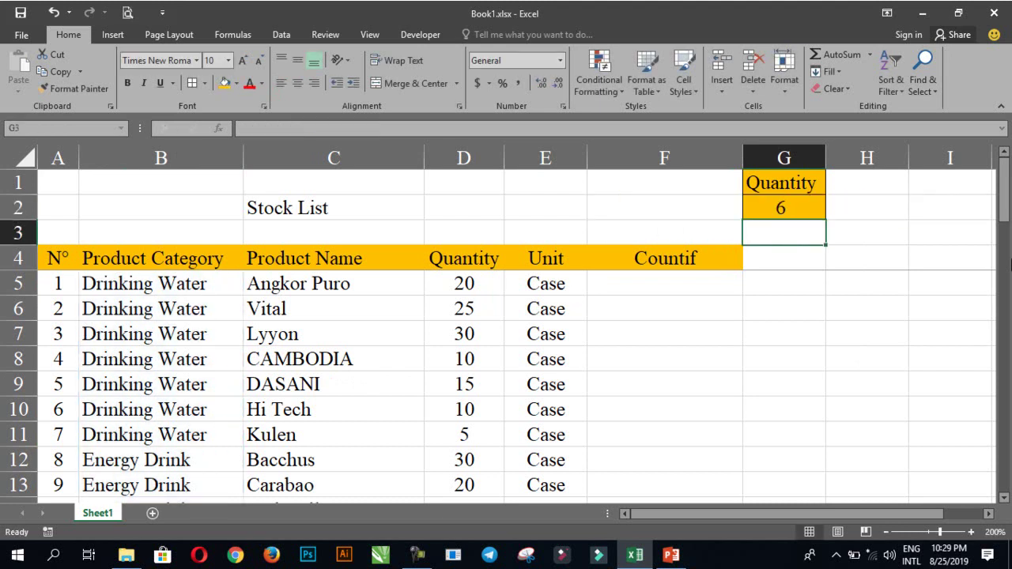
Step: Change the COUNTIF criteria again, this time to Energy Drink
left_click(788, 207)
double_click(789, 207)
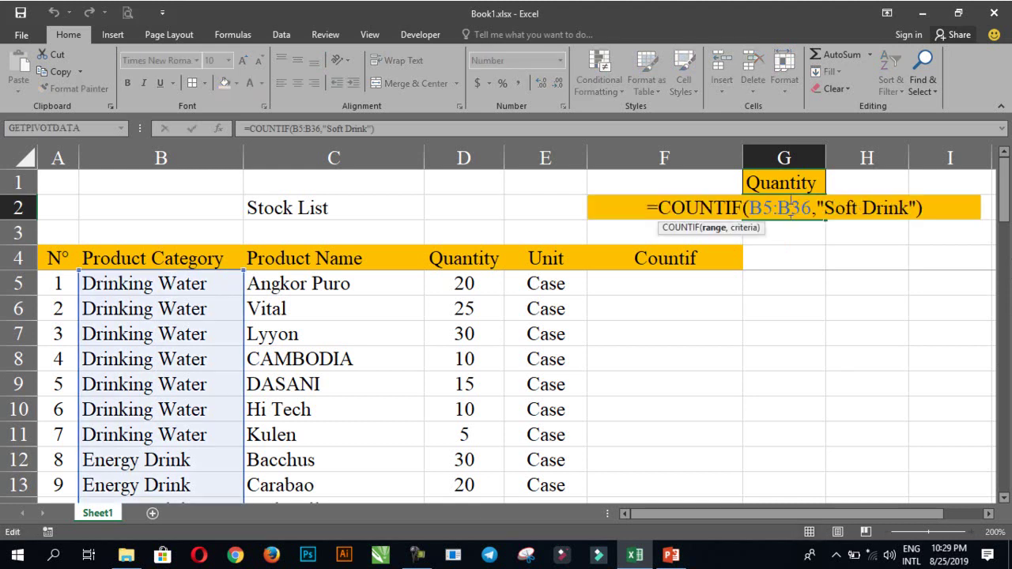
left_click(849, 213)
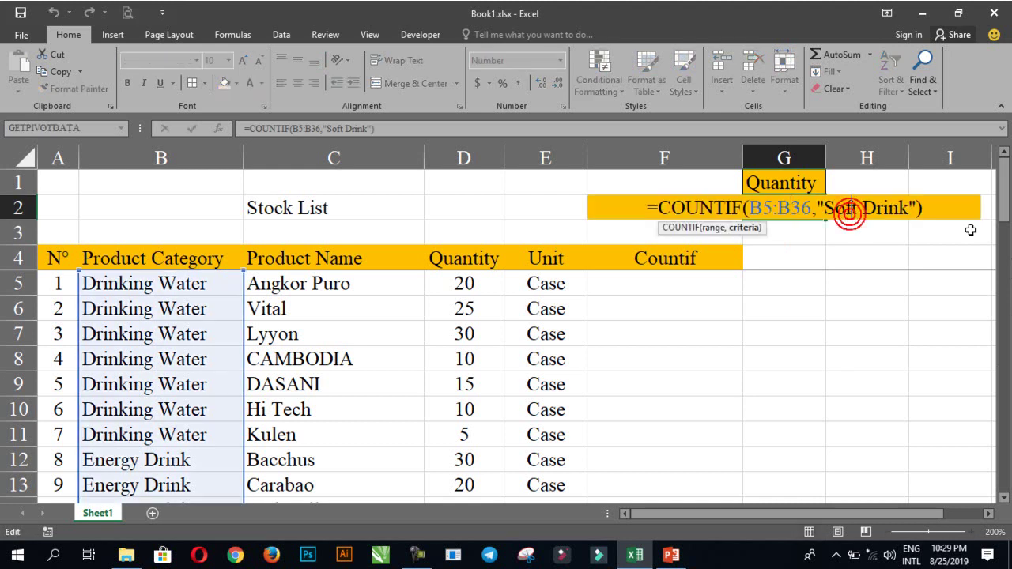
key("Left")
key("Left")
key("shift+Right")
key("shift+Right")
key("shift+Right")
key("shift+Right")
key("shift+Right")
key("shift+Right")
key("shift+Right")
key("shift+Right")
key("shift+Right")
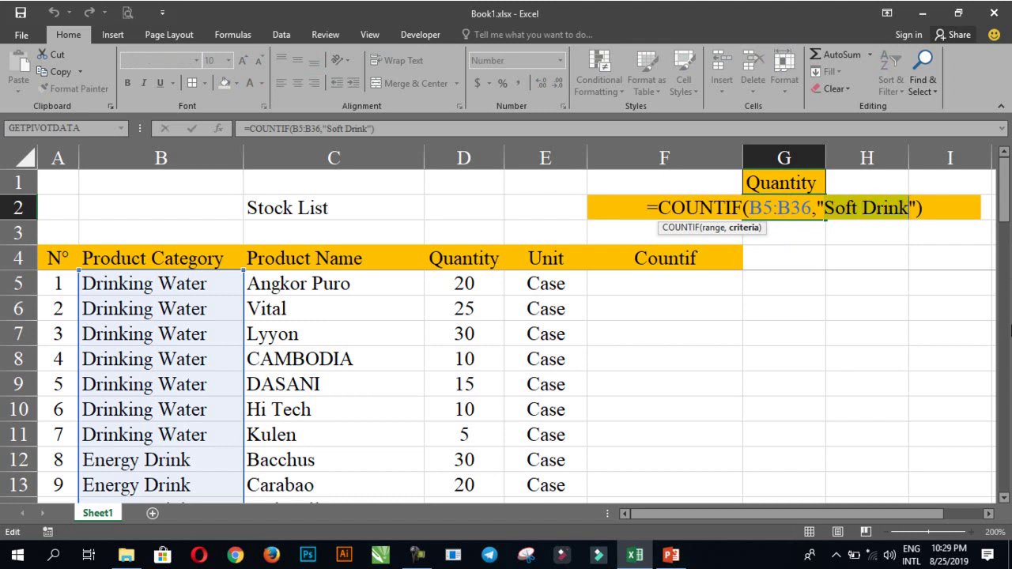
type("Energy Drink")
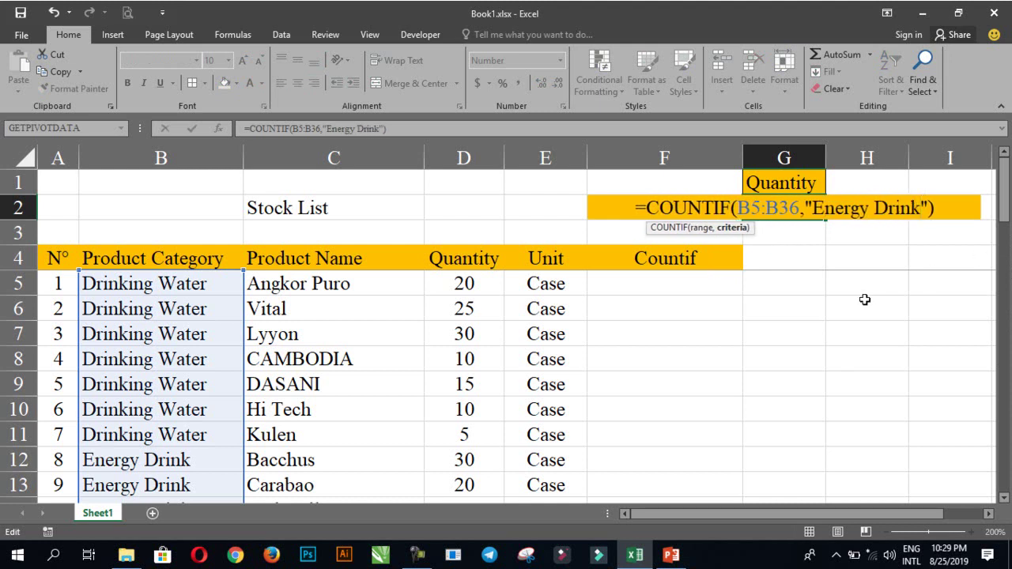
key("Return")
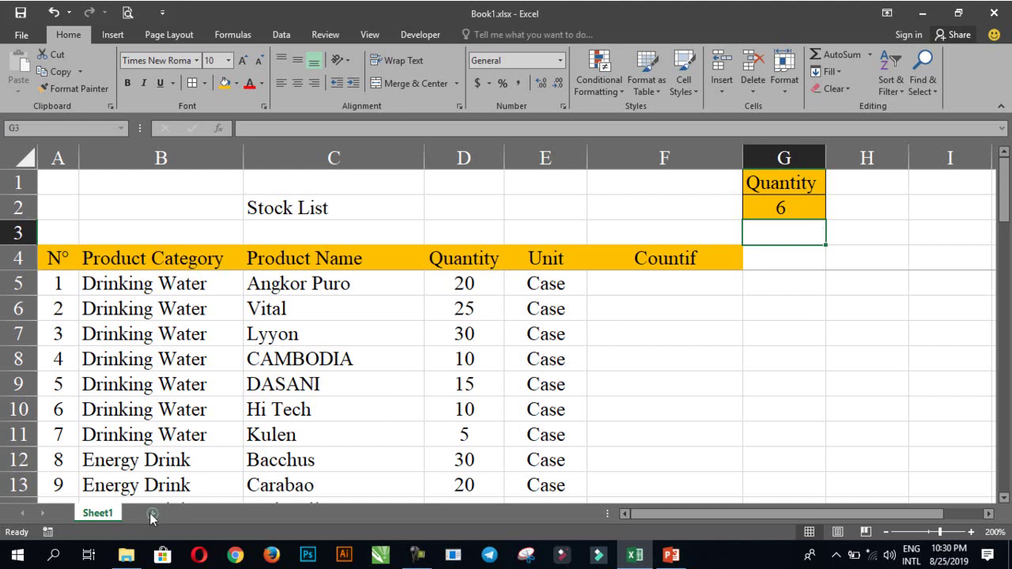
Step: Add a new Sheet2 and copy the product categories B5:B36 from Sheet1
left_click(152, 514)
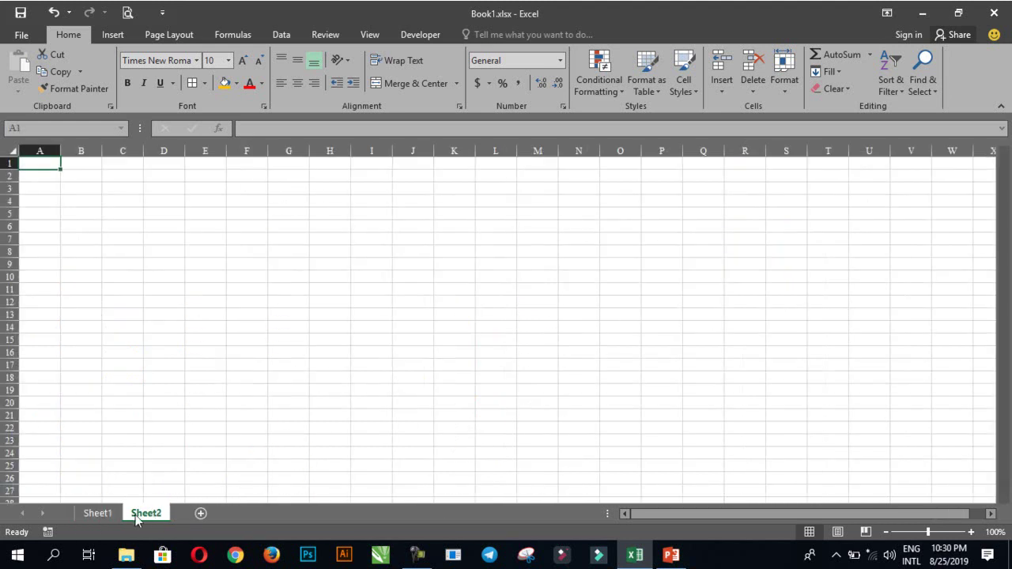
left_click(108, 515)
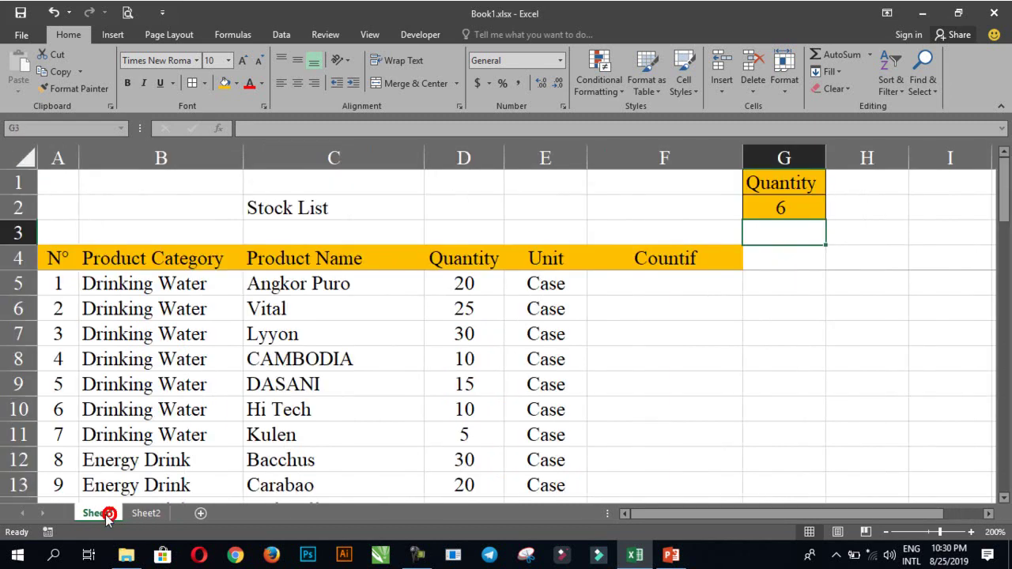
left_click(161, 284)
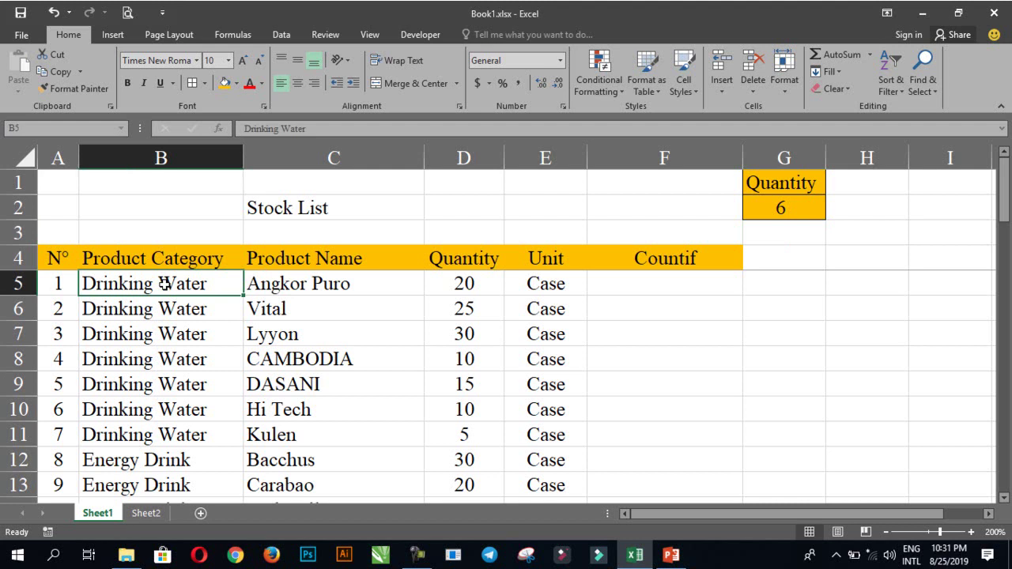
key("ctrl+shift+Down")
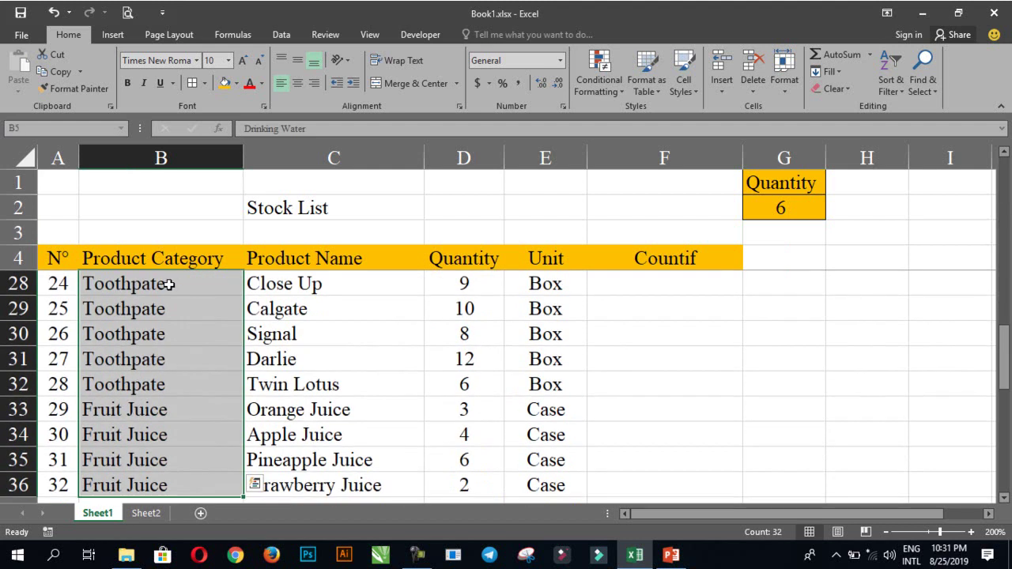
key("ctrl+c")
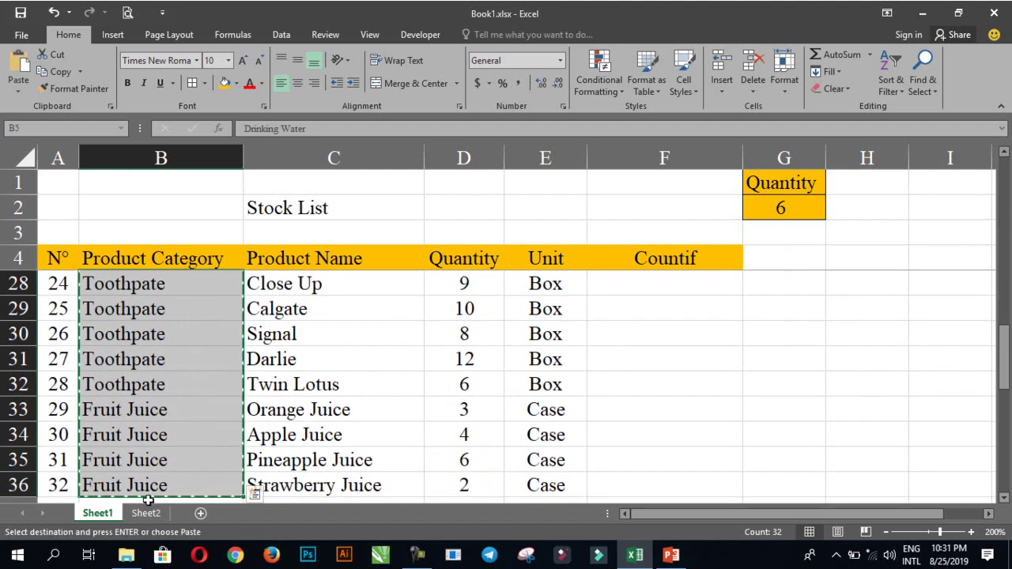
Step: Paste the categories into Sheet2's column A and zoom in on the list
left_click(145, 513)
key("ctrl+v")
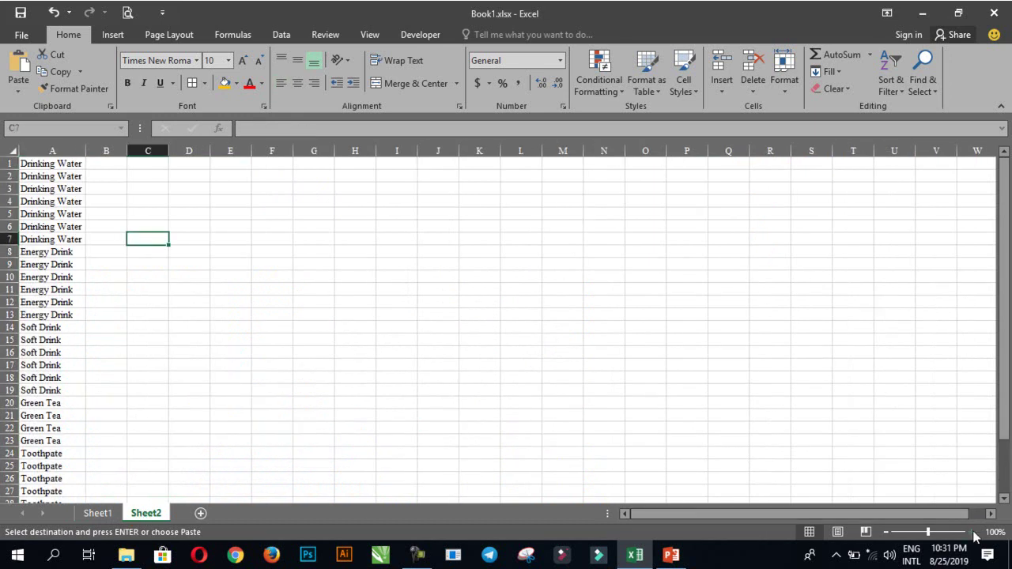
left_click(971, 531)
left_click(971, 531)
left_click(971, 531)
left_click(970, 531)
left_click(970, 531)
left_click(971, 531)
left_click(970, 531)
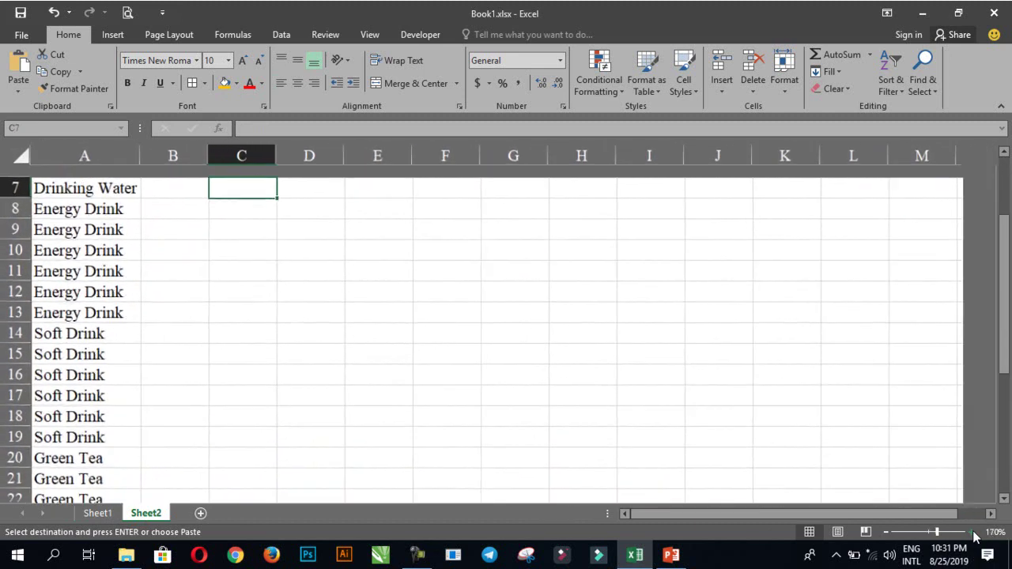
left_click(971, 531)
left_click(971, 531)
left_click_drag(1004, 360, 989, 225)
left_click(110, 179)
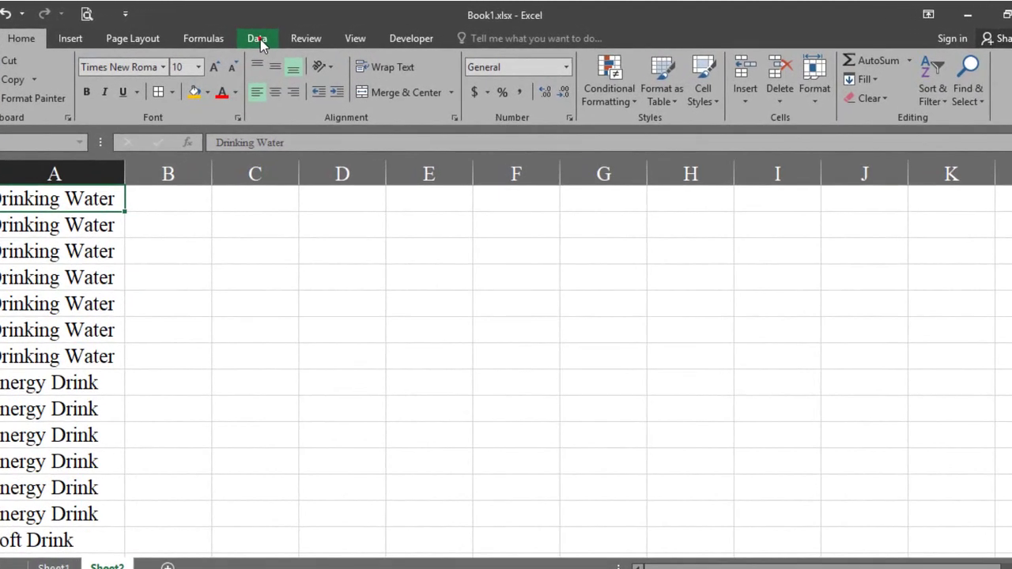
Step: Remove duplicates from Sheet2's column A, deleting 26 repeats and leaving six categories
left_click(282, 36)
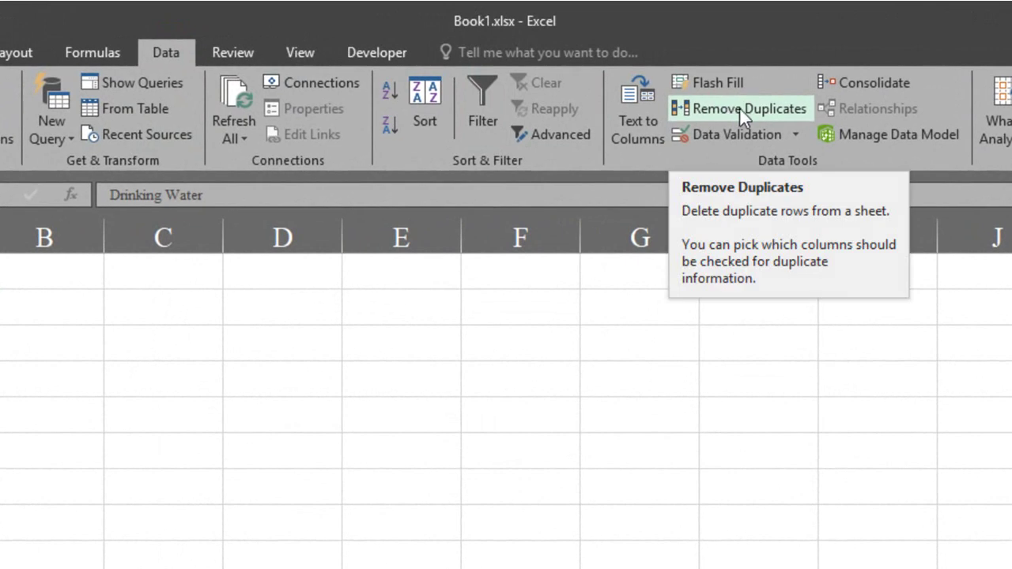
left_click(757, 108)
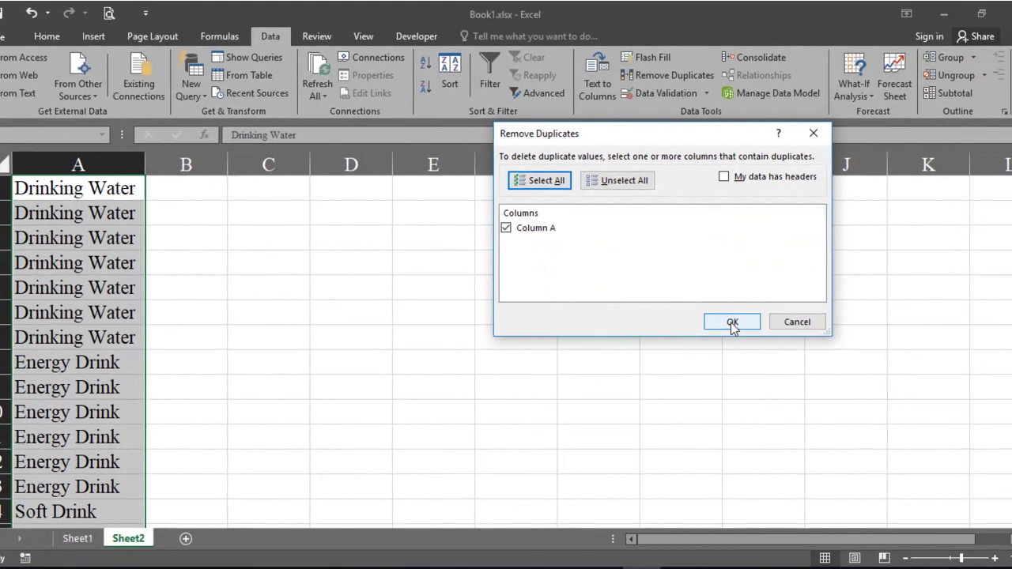
left_click(778, 386)
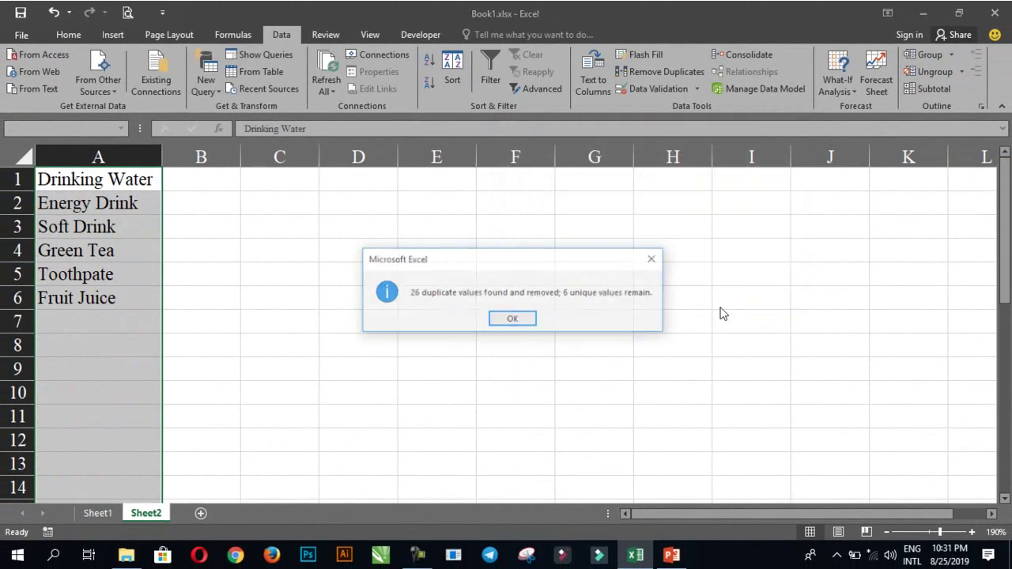
left_click(521, 319)
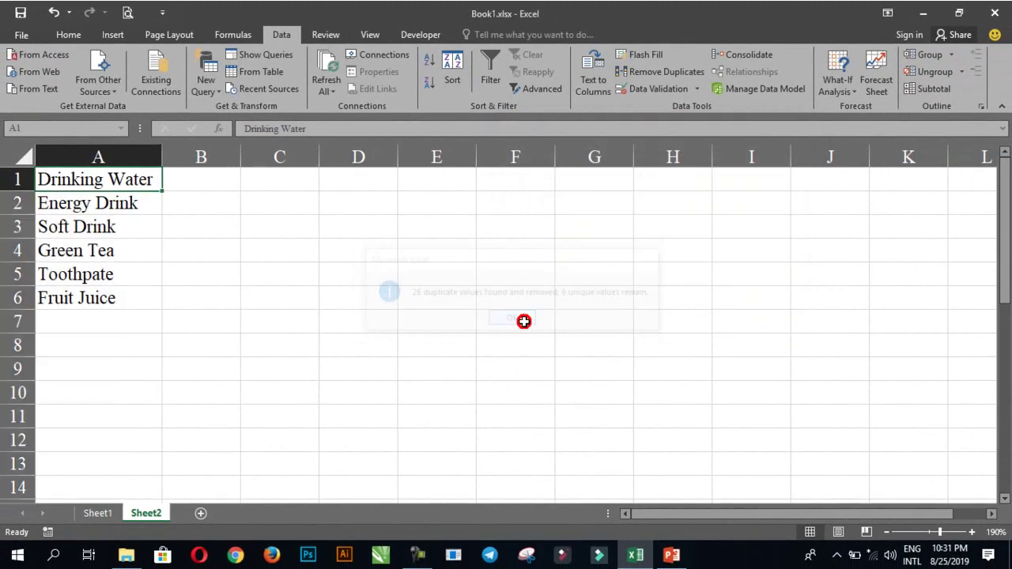
left_click(343, 329)
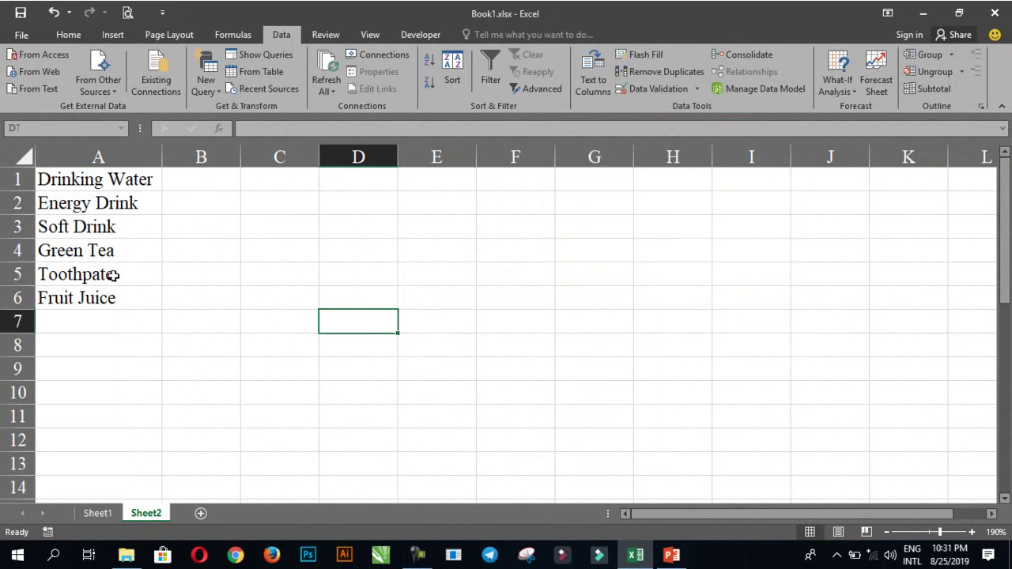
Step: On Sheet1, enter the heading 'Product Category' in F1
left_click(91, 515)
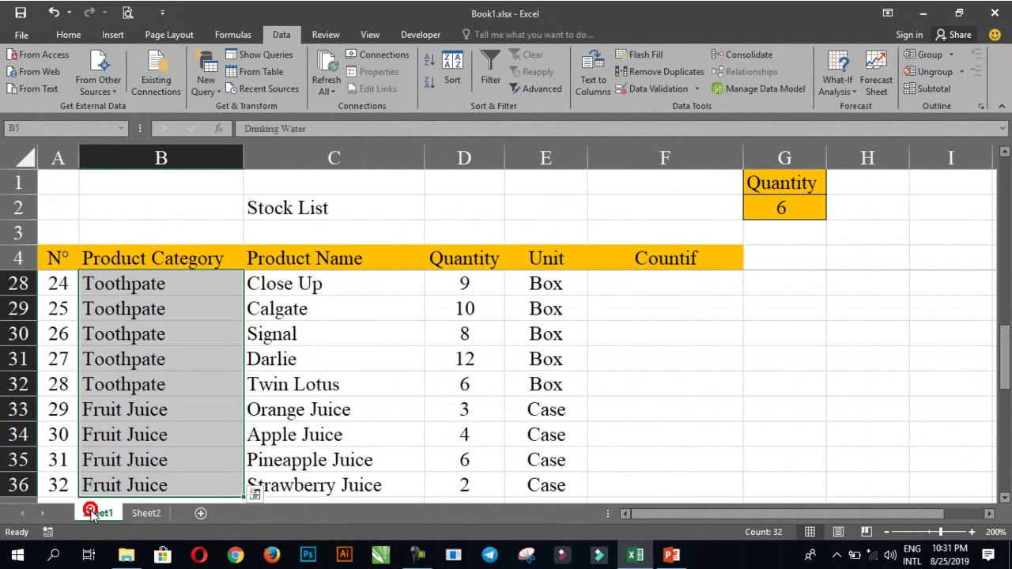
left_click(801, 464)
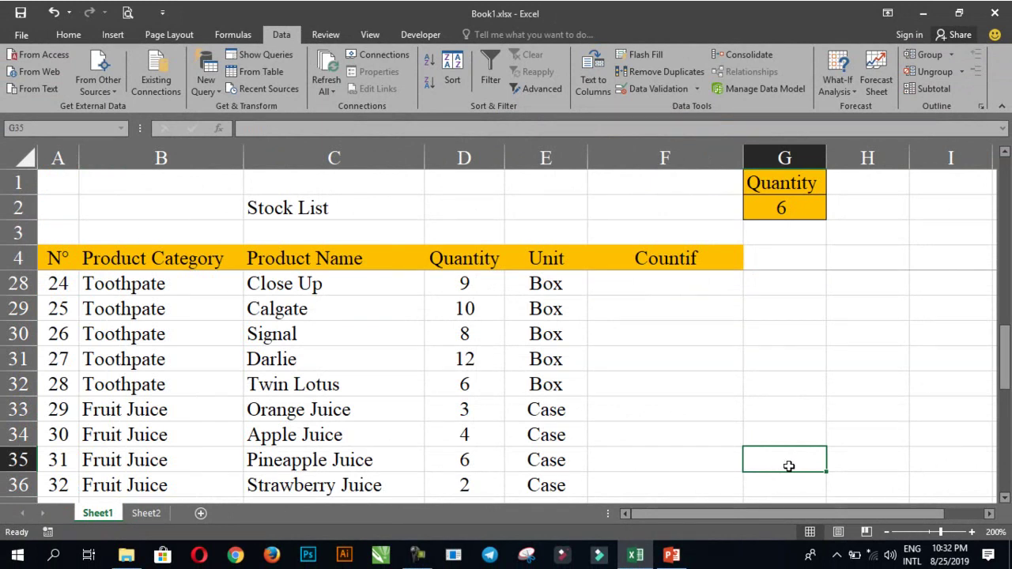
left_click(663, 190)
type("Product ")
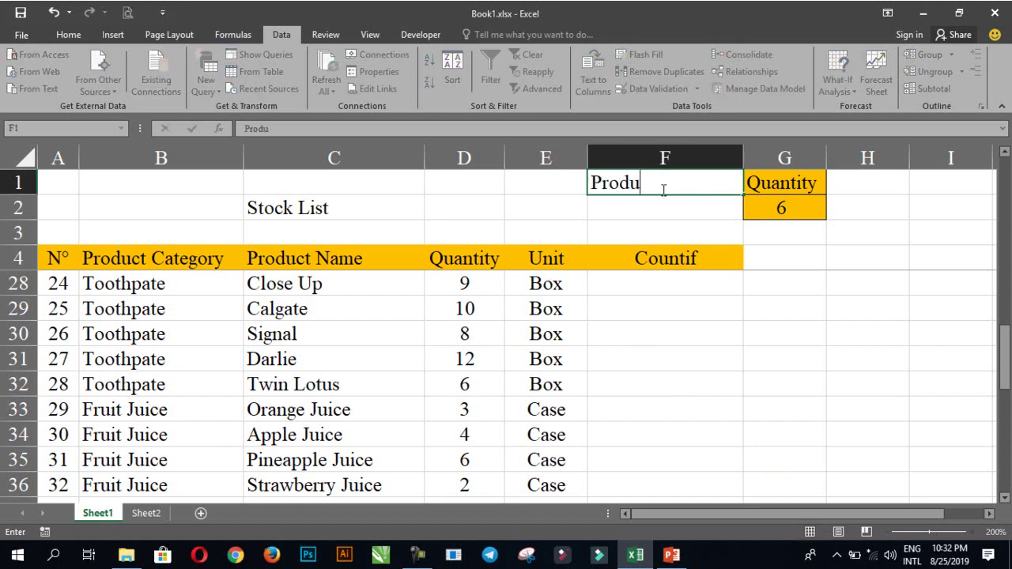
type("Category")
key("Return")
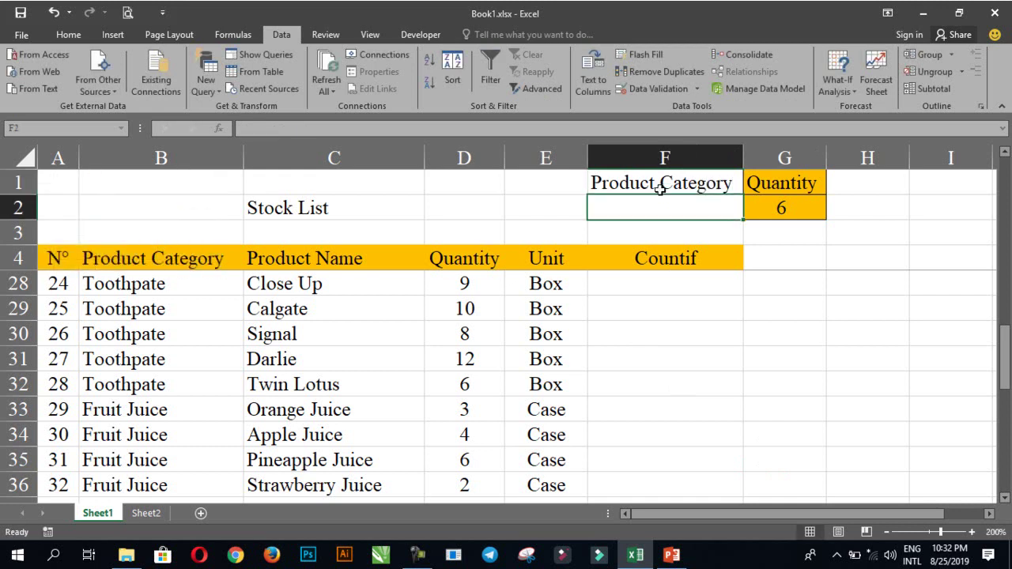
Step: Give F1:F2 an orange fill and select F2
left_click_drag(680, 187, 682, 185)
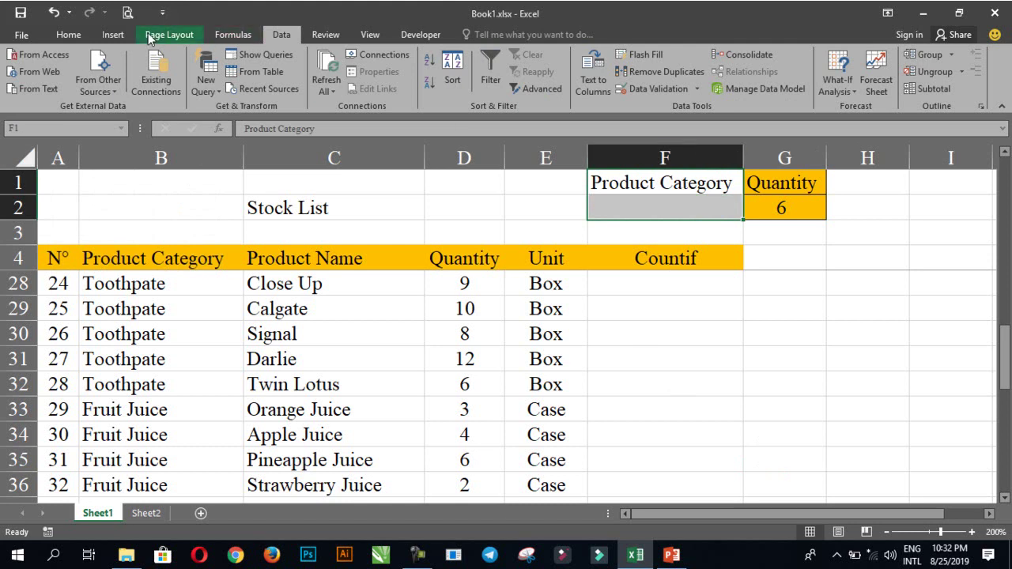
left_click(67, 35)
left_click(226, 83)
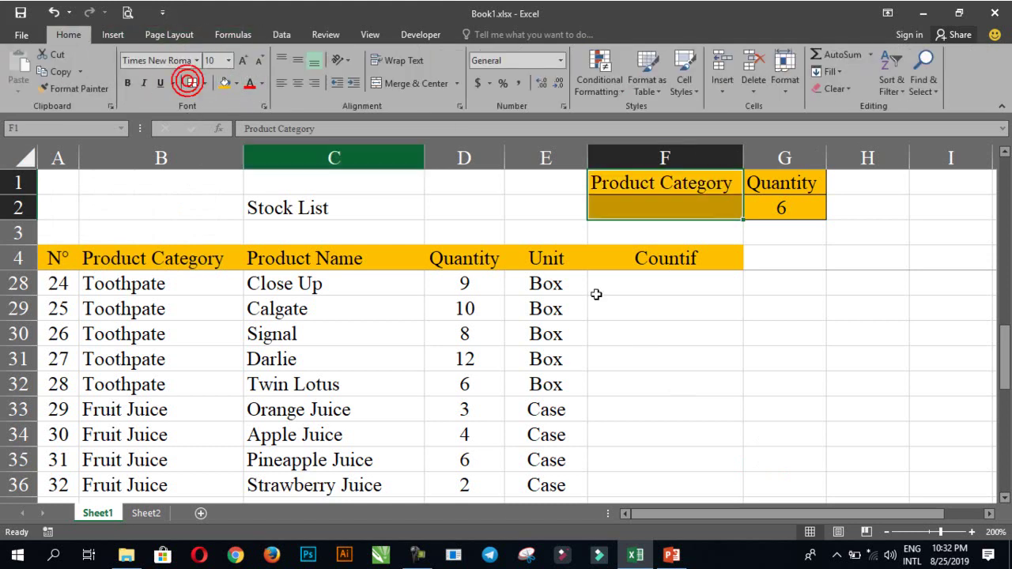
left_click(690, 391)
left_click(688, 207)
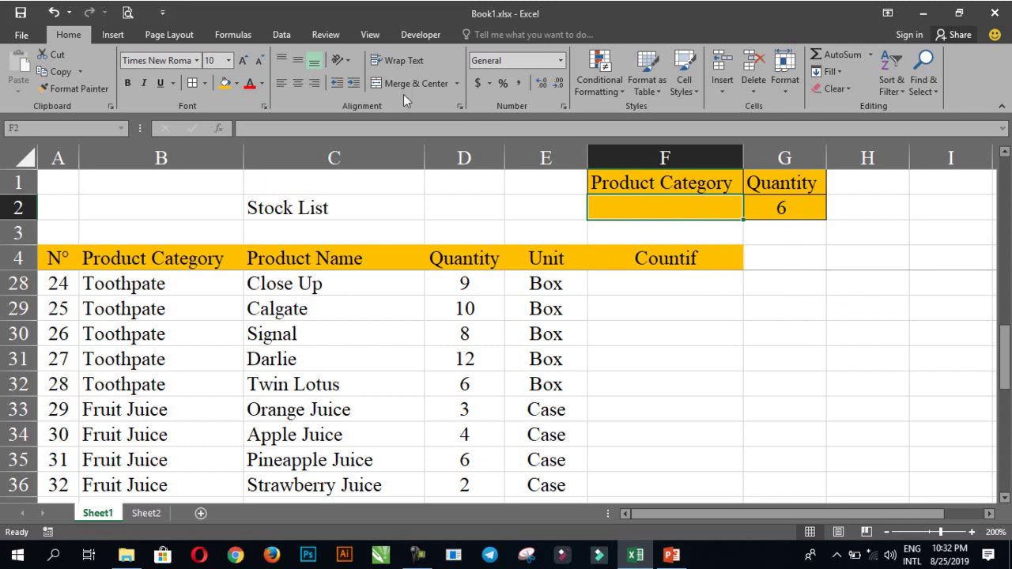
left_click(281, 34)
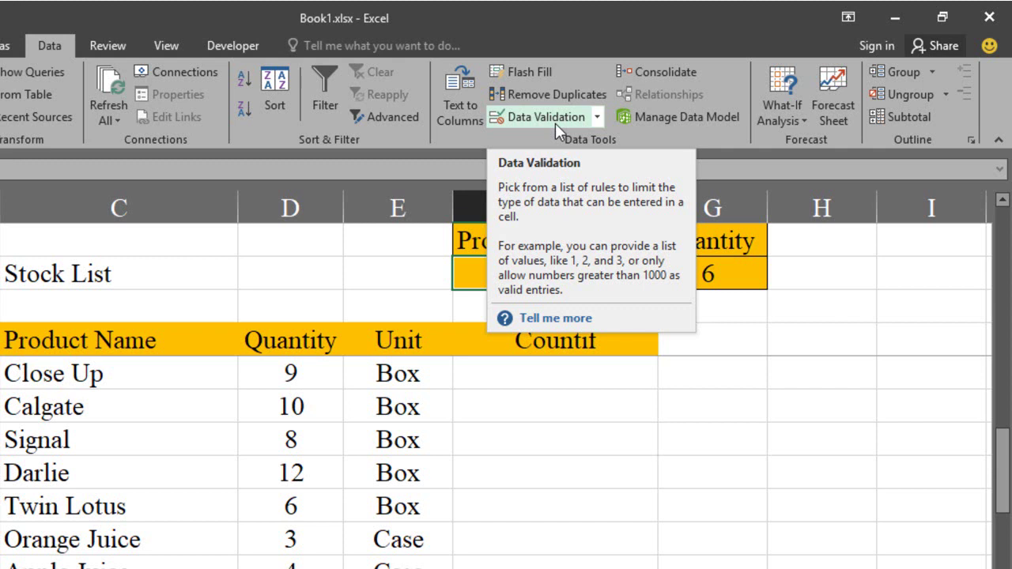
Step: Add List data validation to F2 with source =Sheet2!$A:$A
left_click(545, 117)
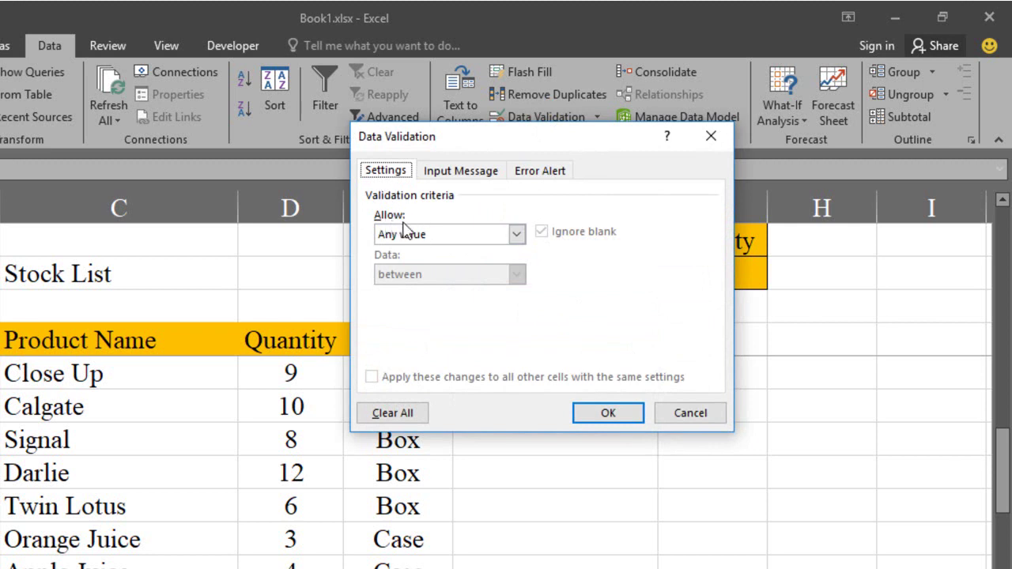
left_click(517, 235)
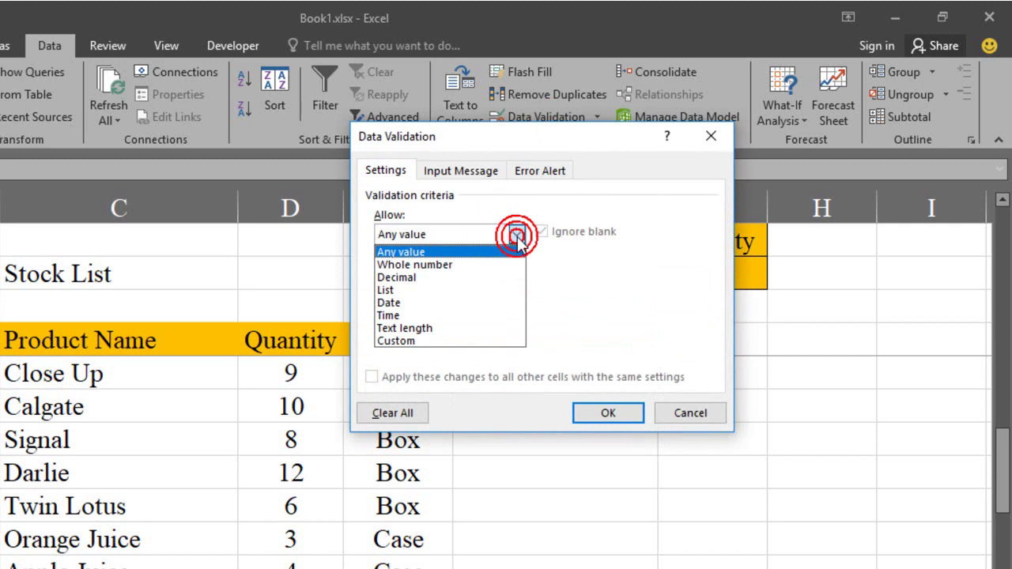
left_click(429, 291)
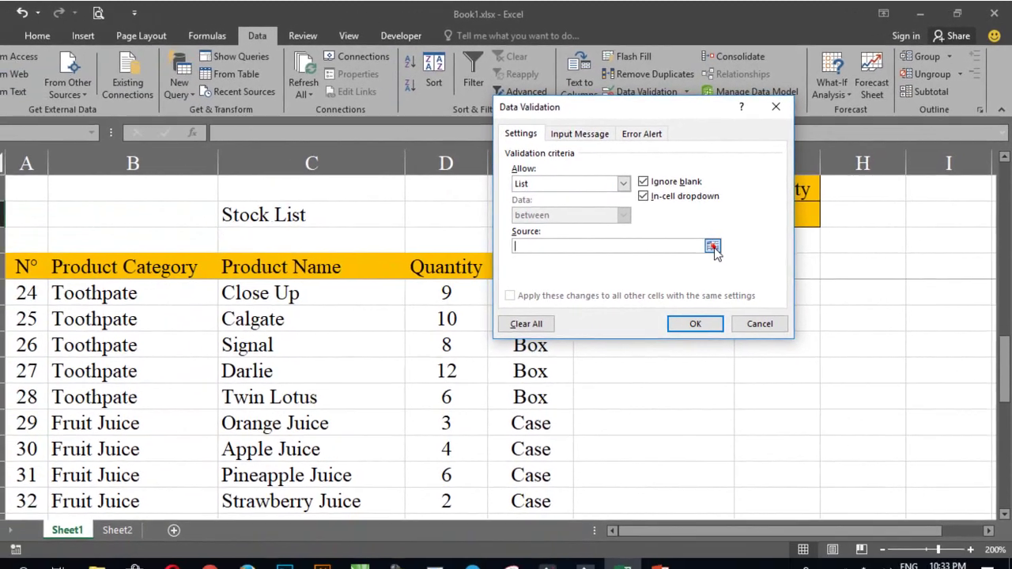
left_click(672, 277)
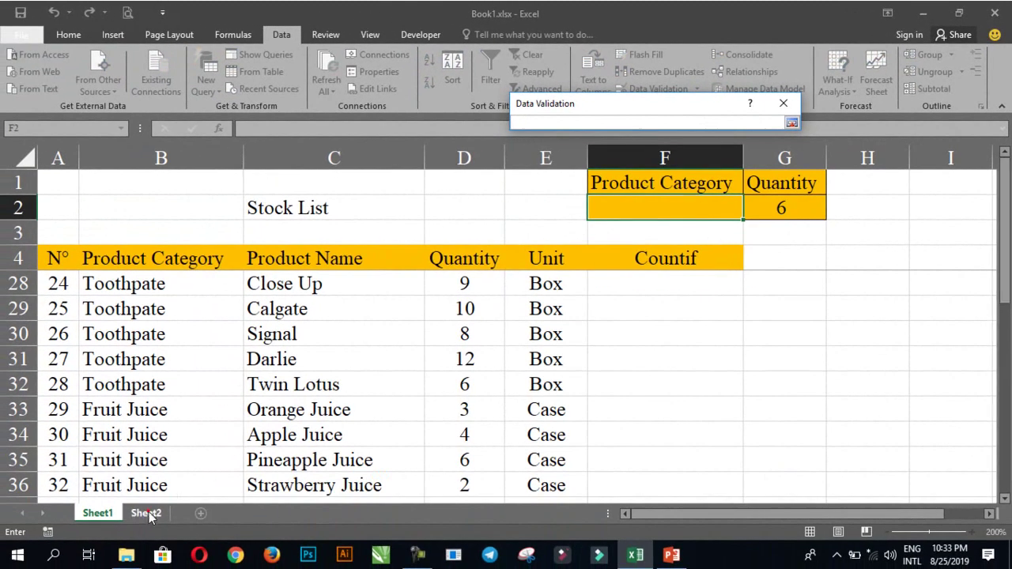
left_click(150, 515)
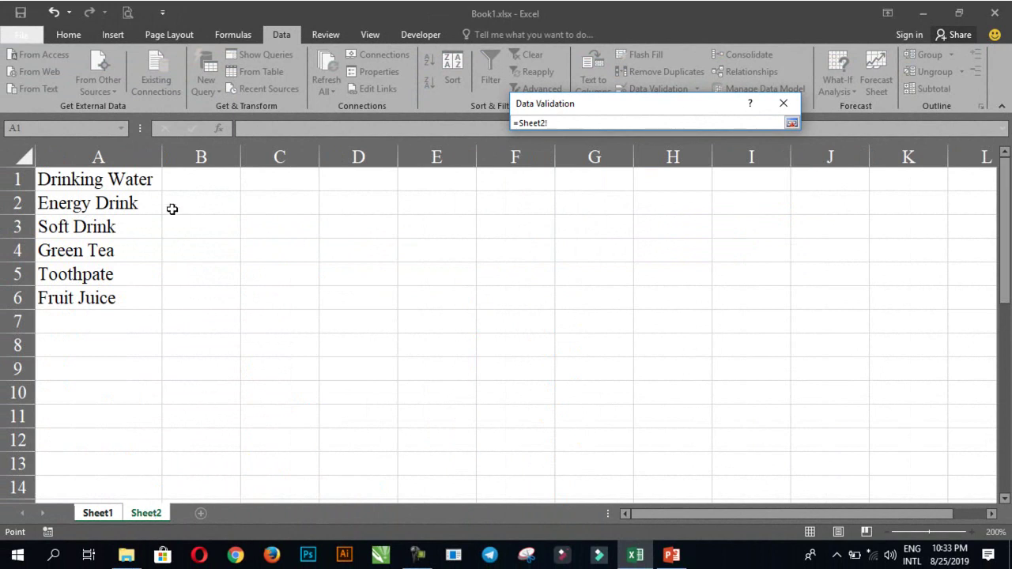
left_click(112, 155)
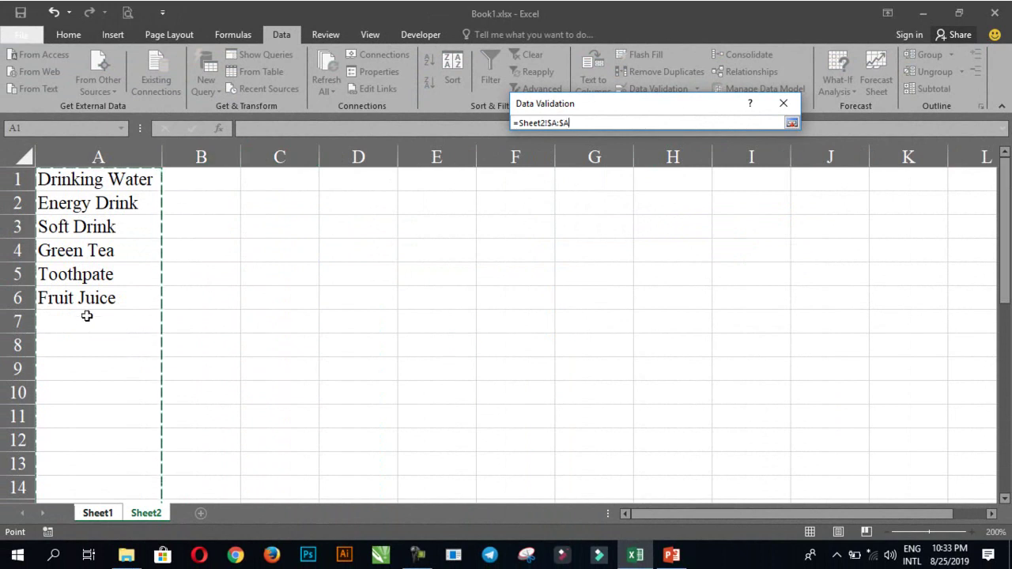
left_click(792, 122)
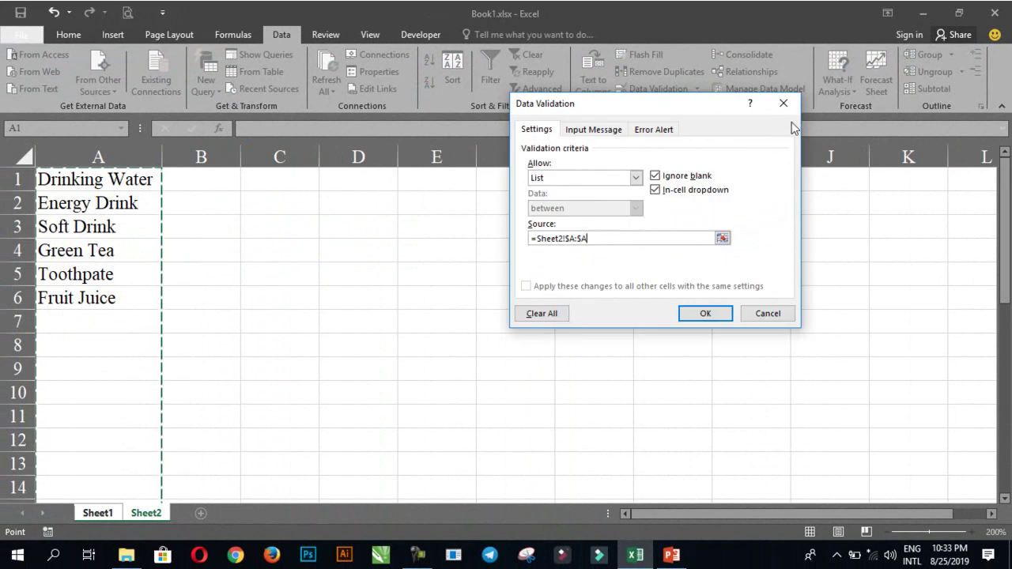
left_click(706, 314)
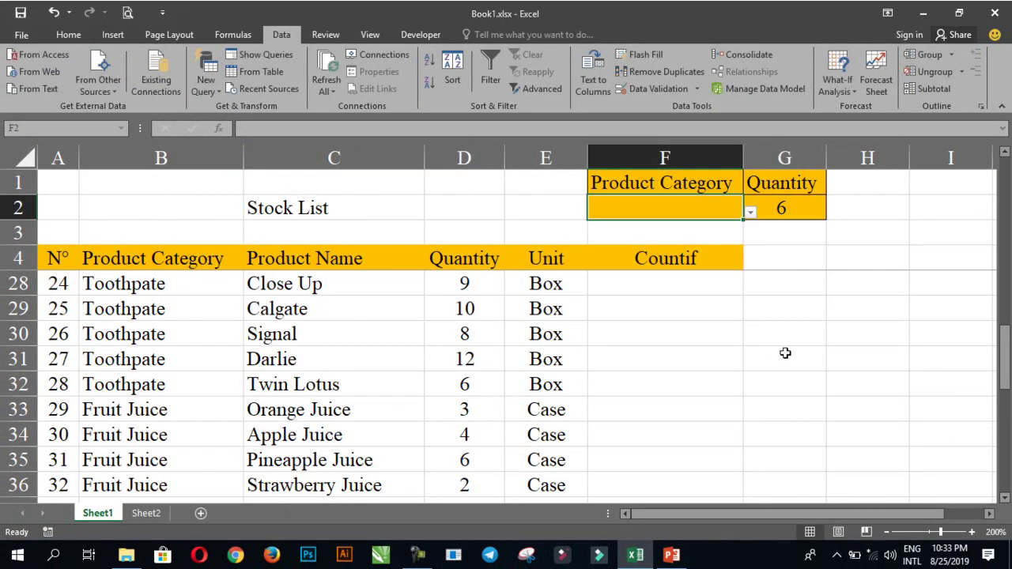
Step: Pick Drinking Water from the F2 dropdown and delete G2's old Energy Drink COUNTIF formula
left_click(785, 353)
left_click(652, 209)
left_click(750, 213)
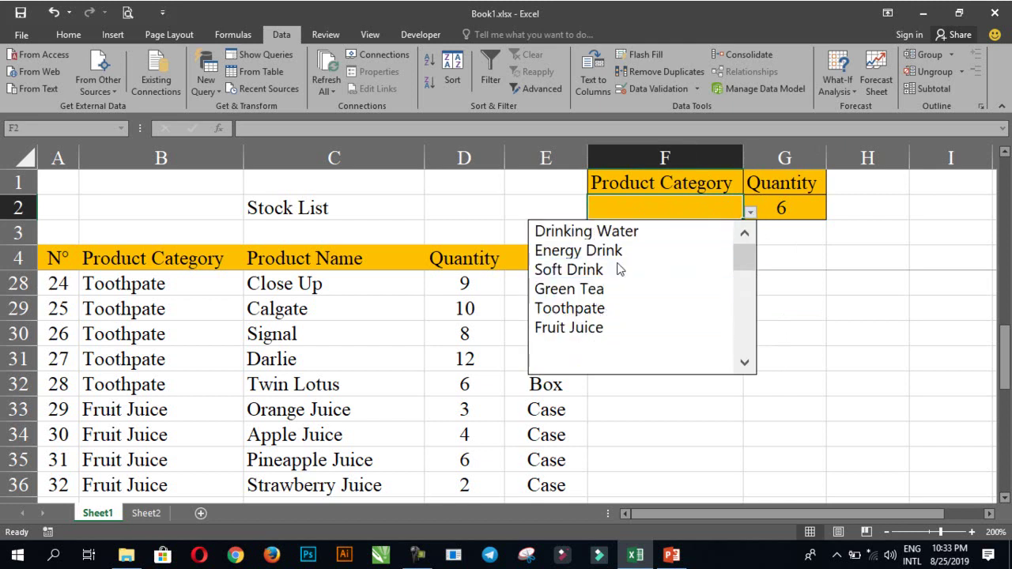
left_click(629, 230)
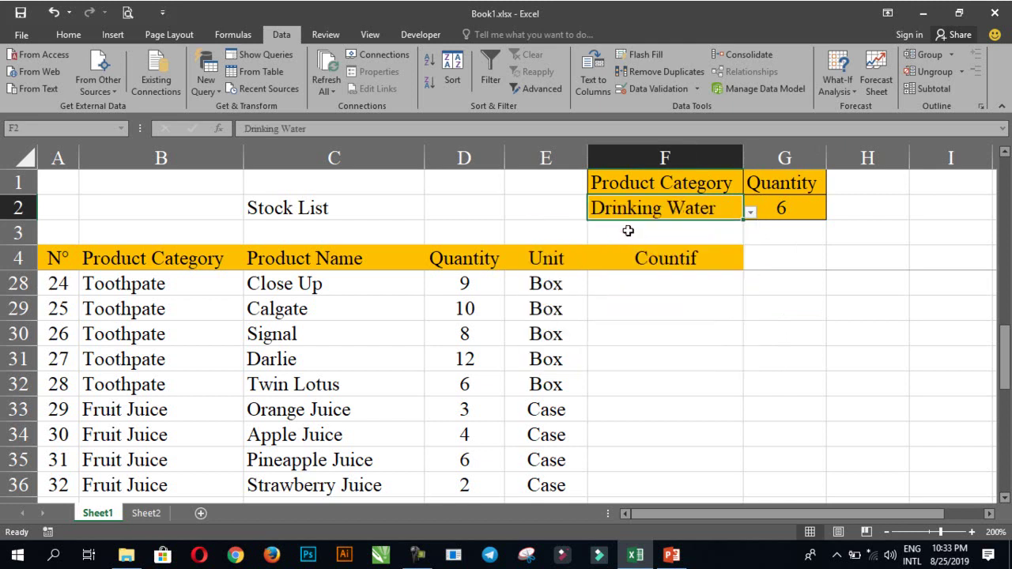
left_click(776, 278)
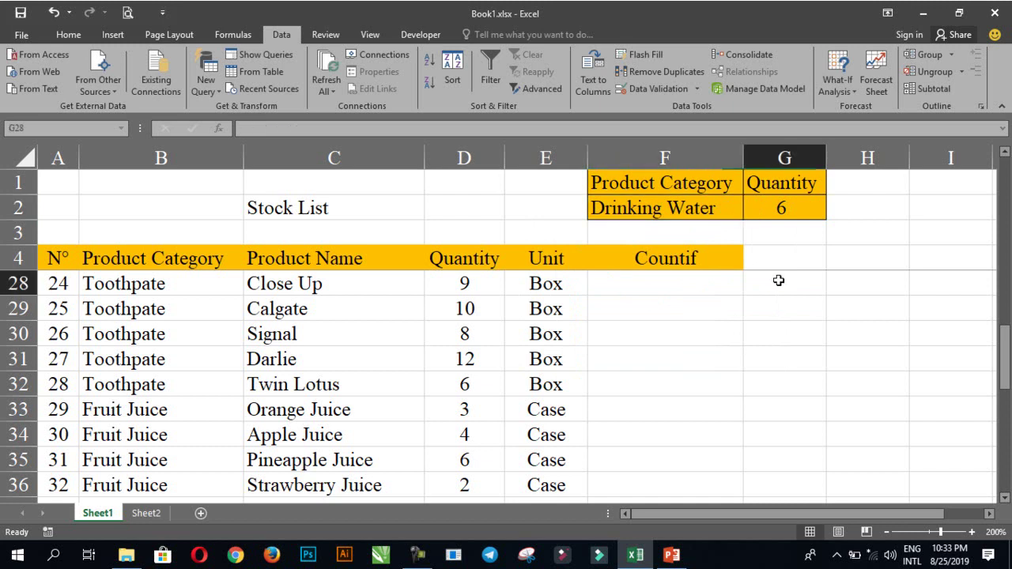
left_click(769, 207)
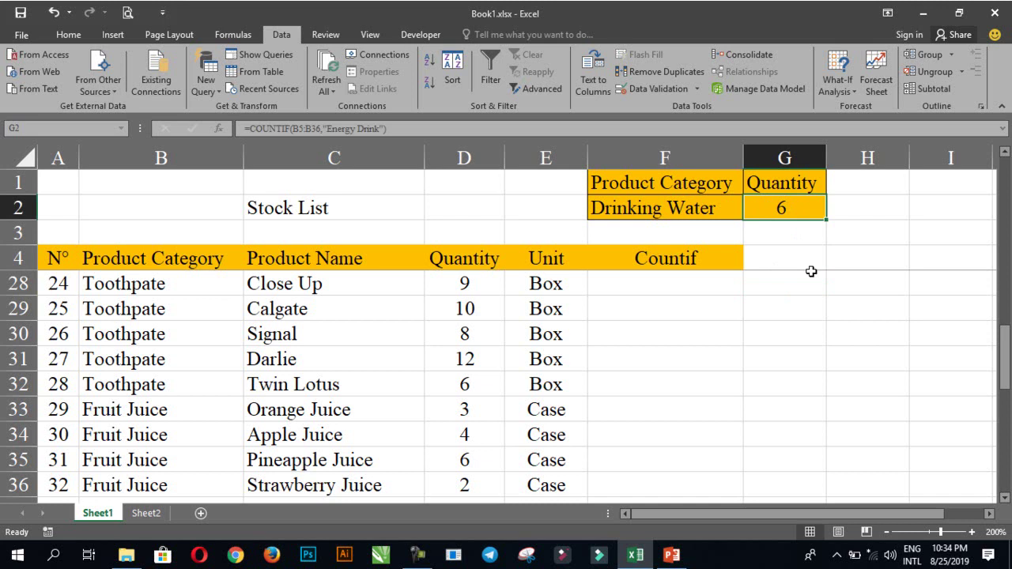
key("Delete")
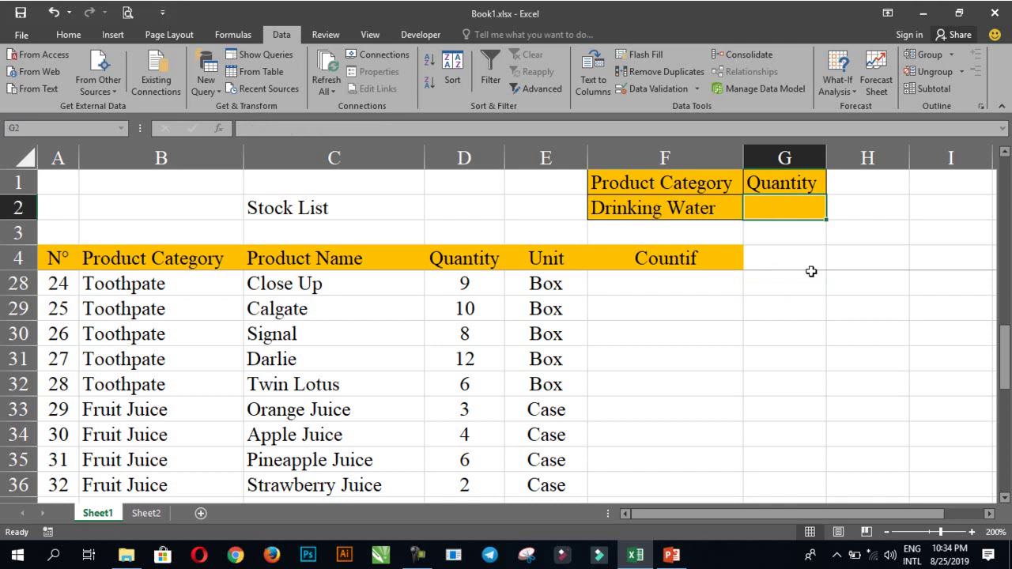
Step: Enter =countif(B5:B36,F2) in G2 so it counts the F2 category, giving 7 for Drinking Water
scroll(811, 271, "up", 8)
type("=count")
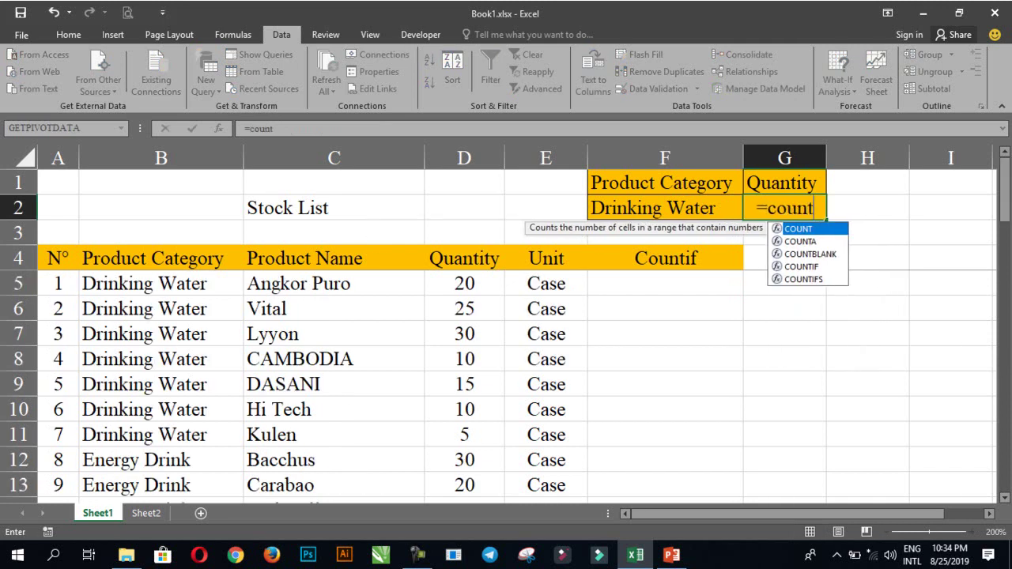
type("if(")
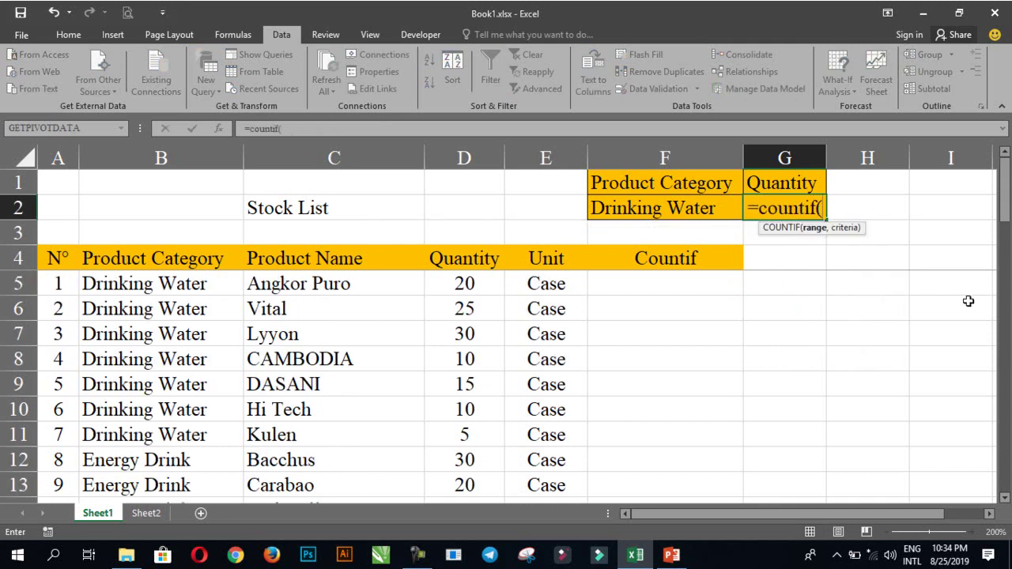
left_click(183, 285)
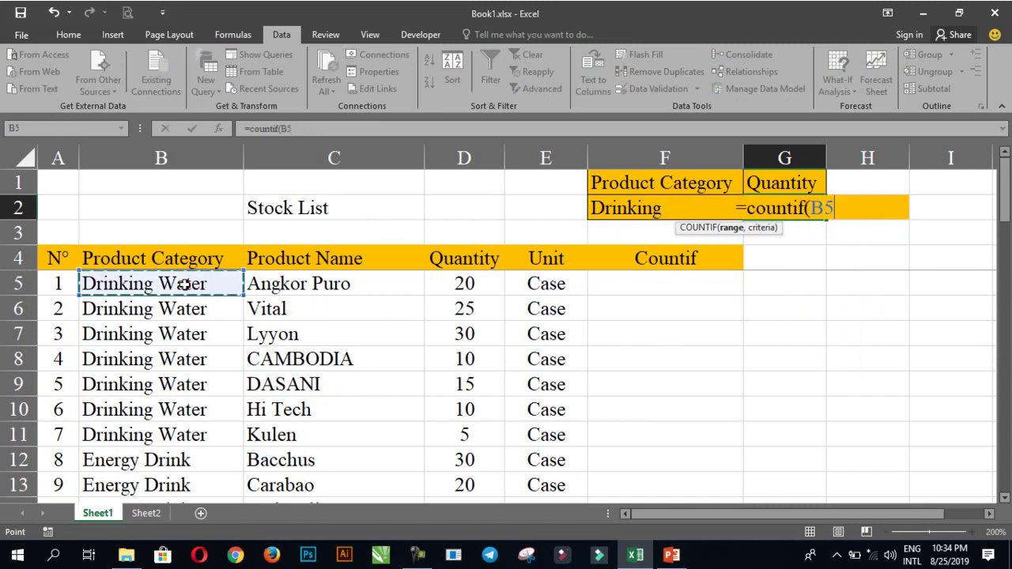
key("ctrl+shift+Down")
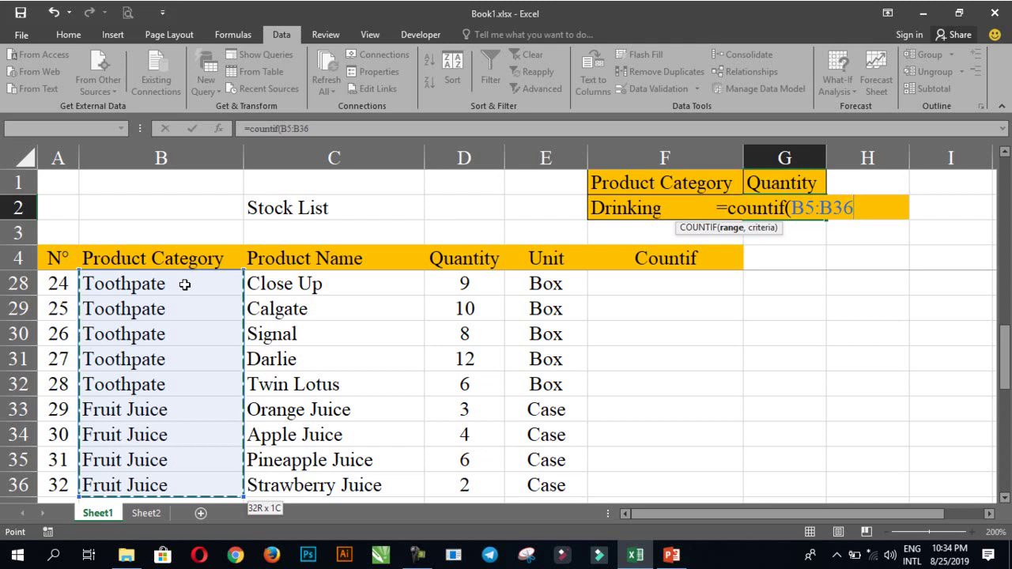
type(",")
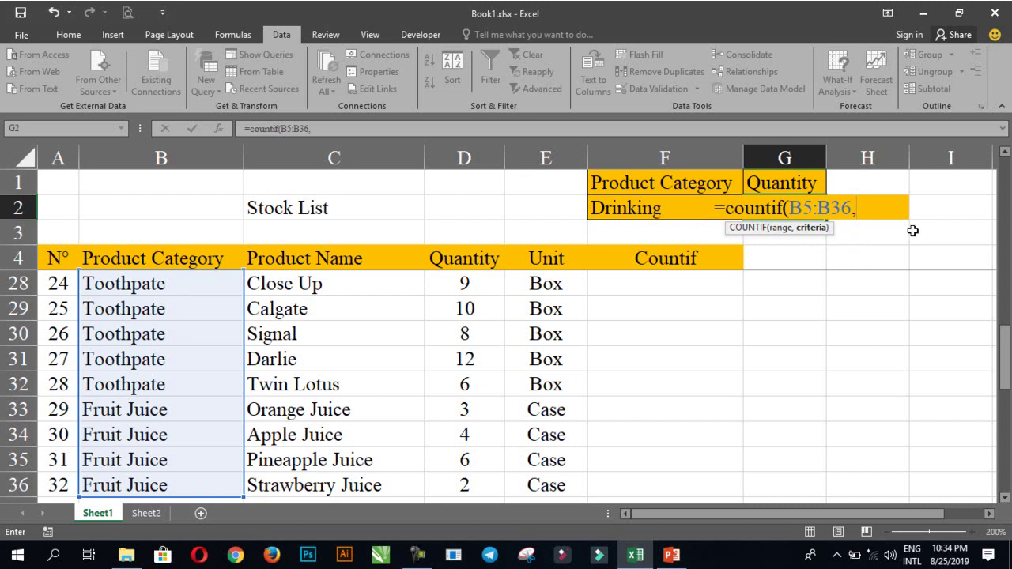
left_click(616, 207)
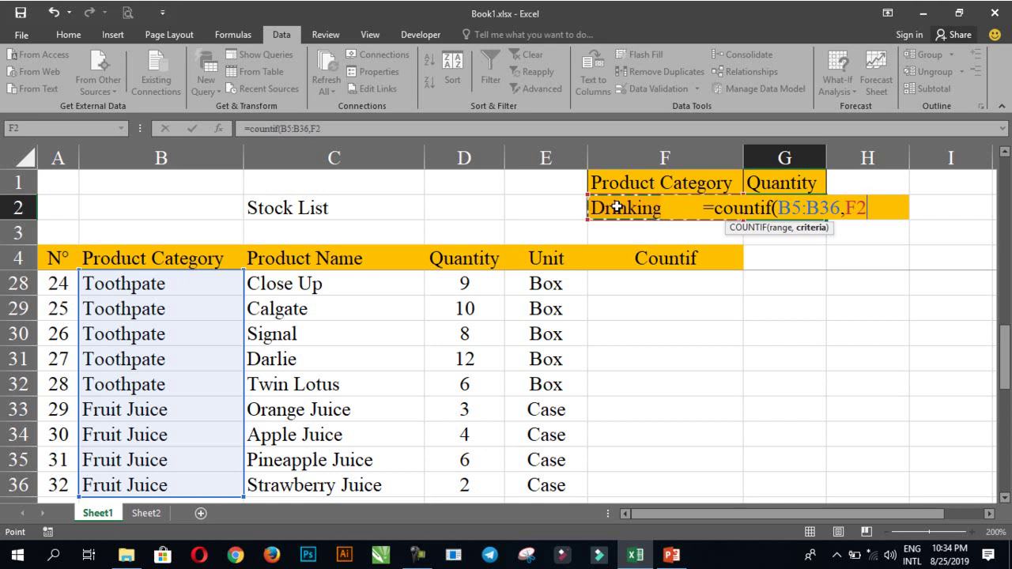
type(")")
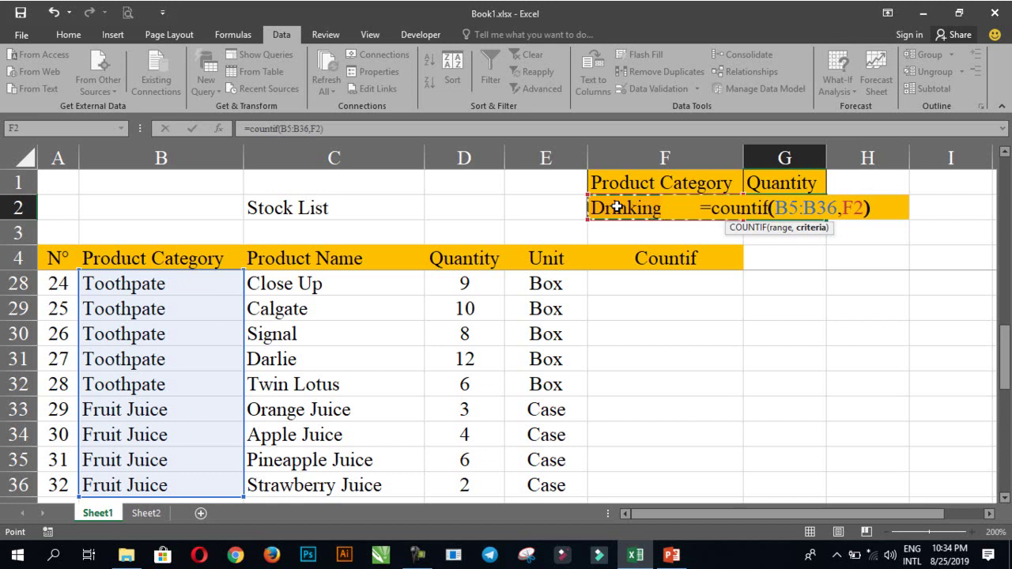
key("Return")
left_click(867, 351)
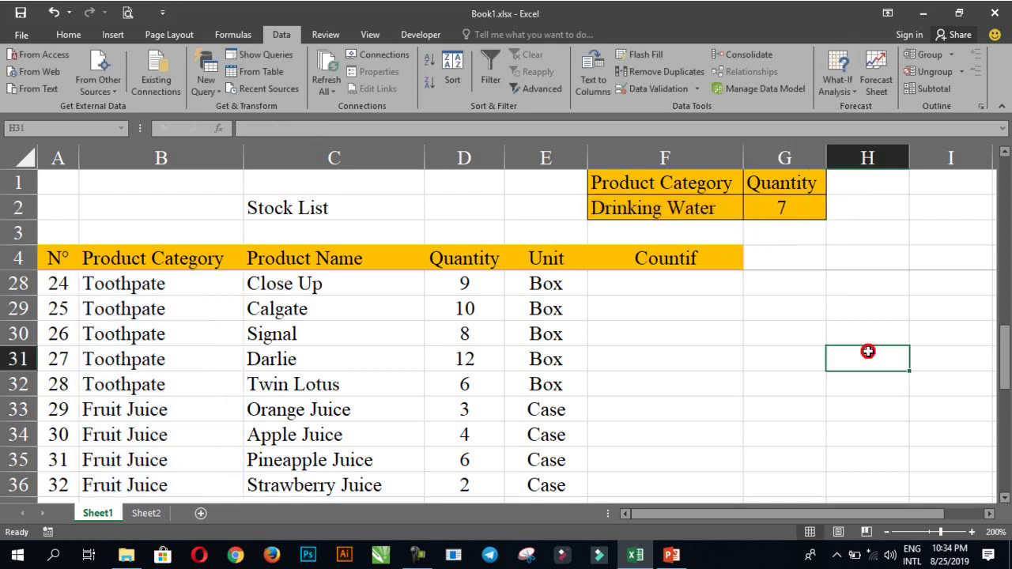
left_click(787, 214)
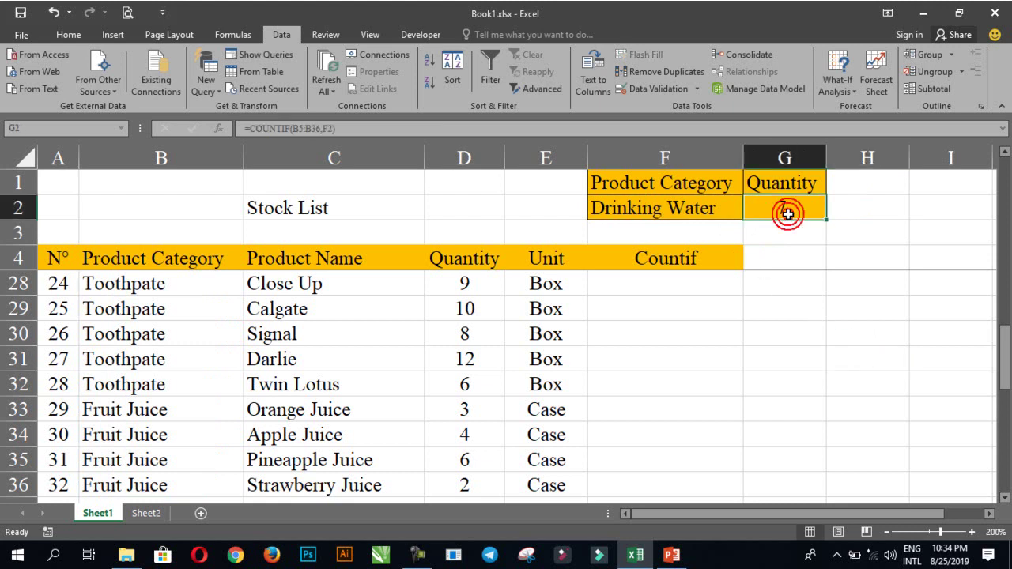
Step: Switch the F2 category to Energy Drink, then Green Tea, then Toothpate, watching G2's count
left_click(713, 209)
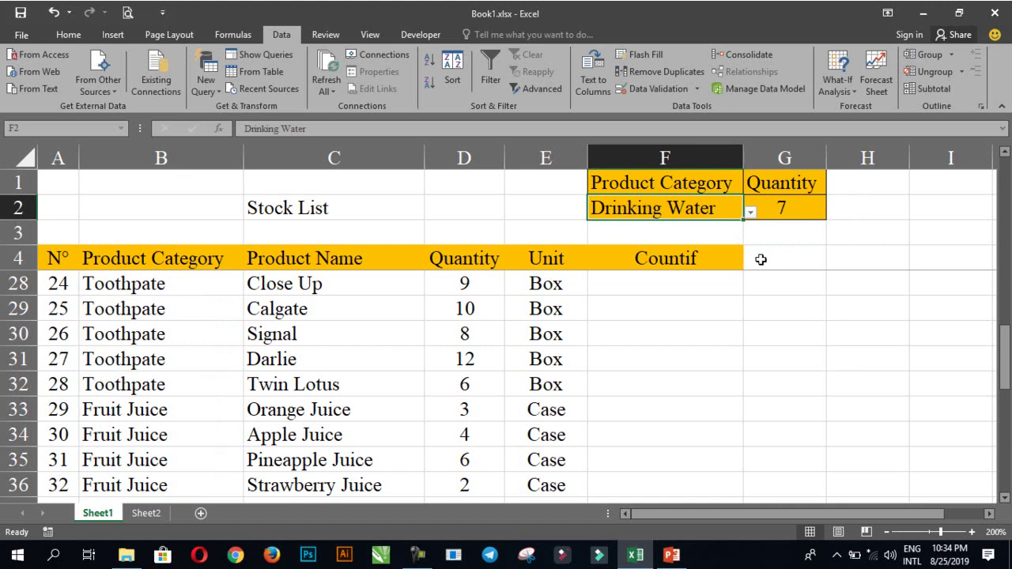
left_click(750, 214)
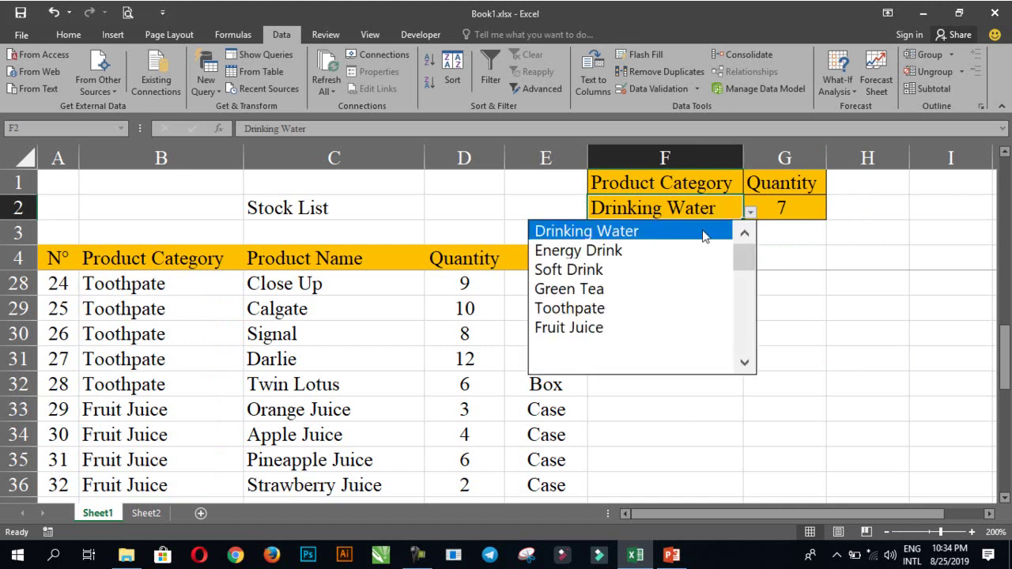
left_click(615, 253)
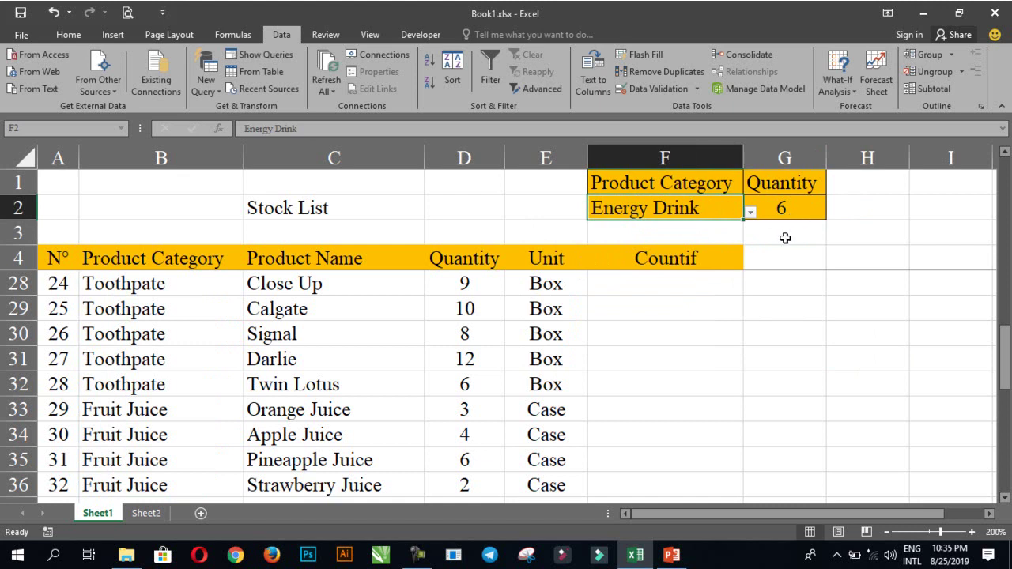
left_click(750, 211)
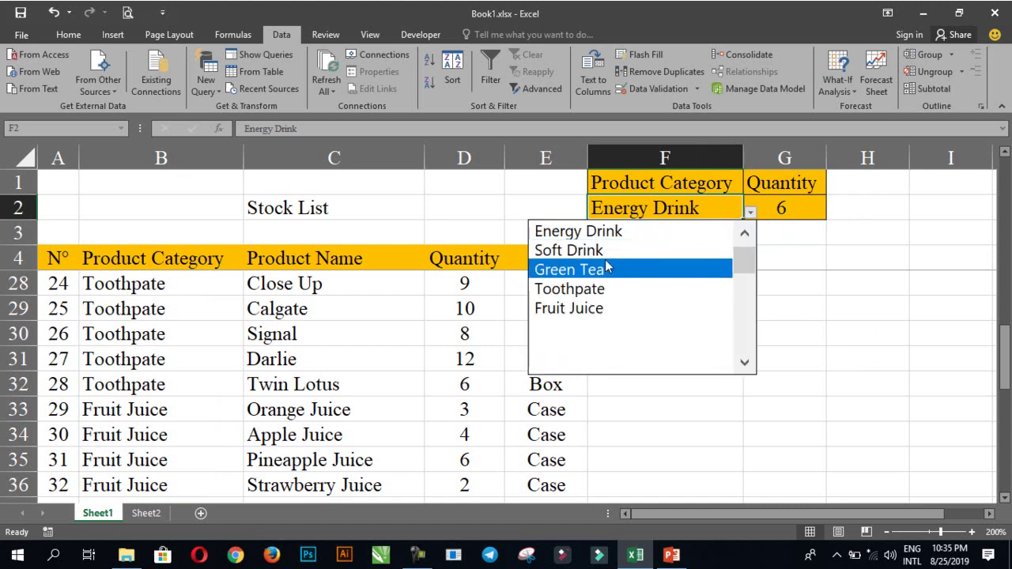
key("Escape")
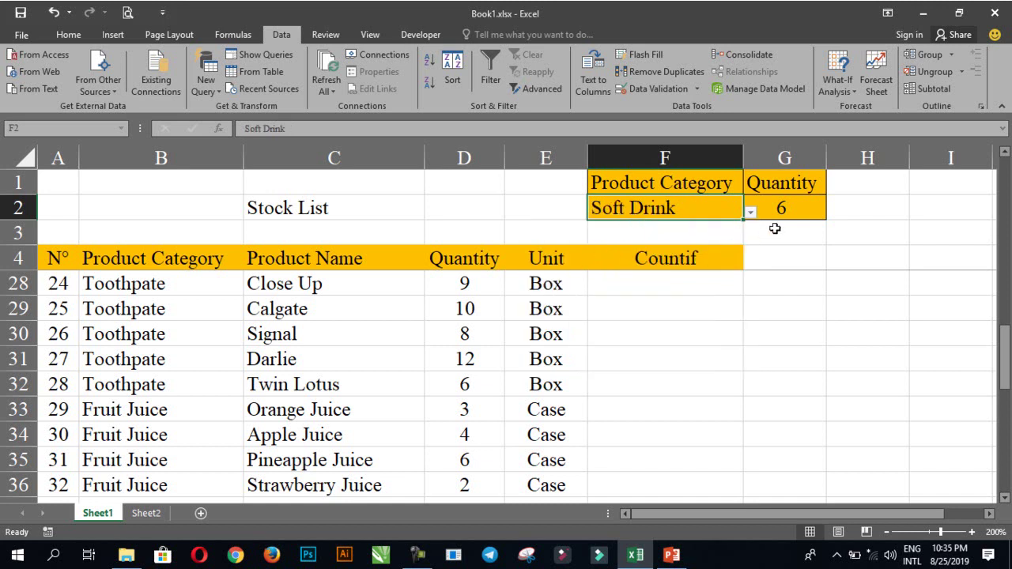
left_click(749, 211)
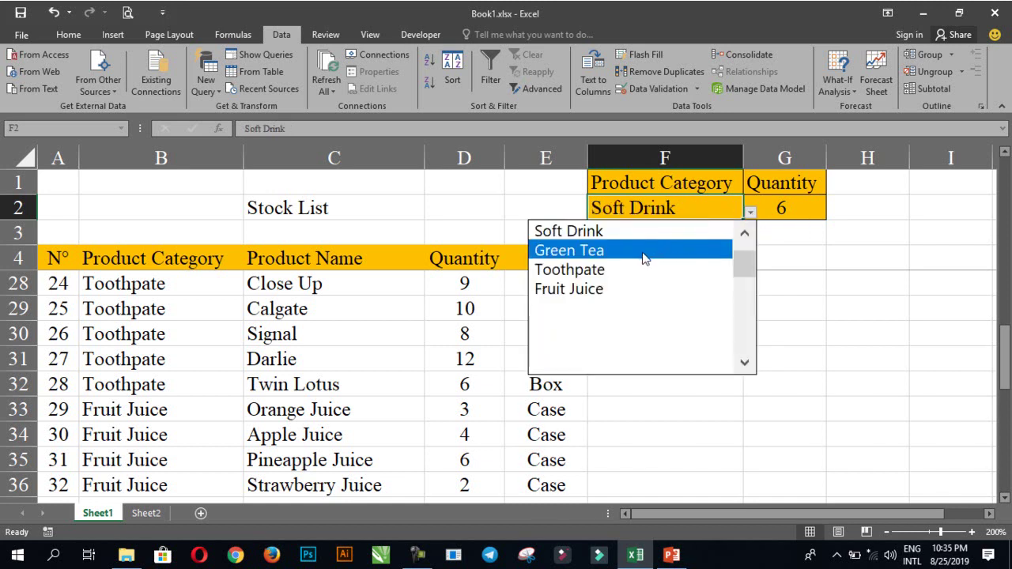
left_click(610, 251)
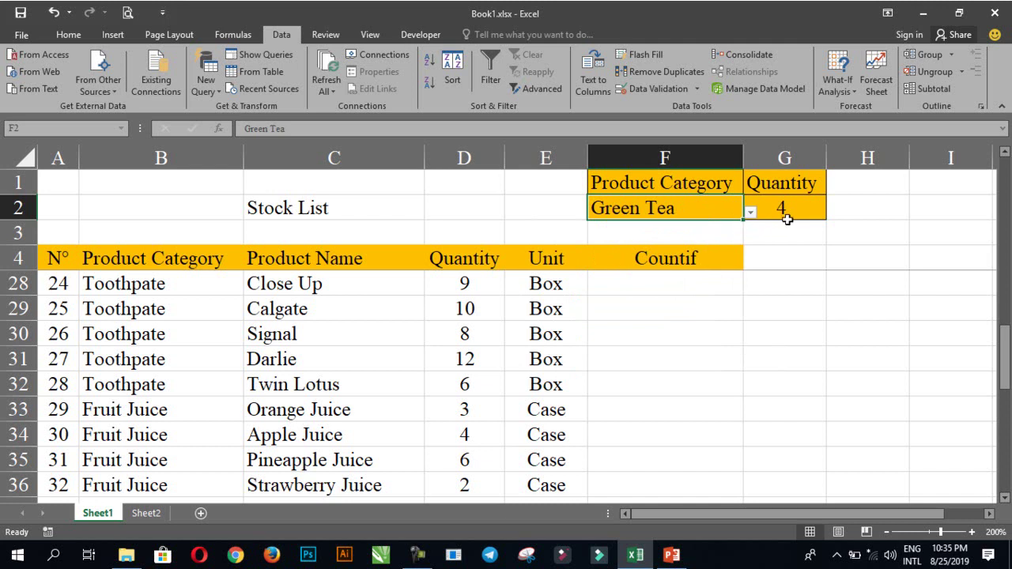
left_click(749, 213)
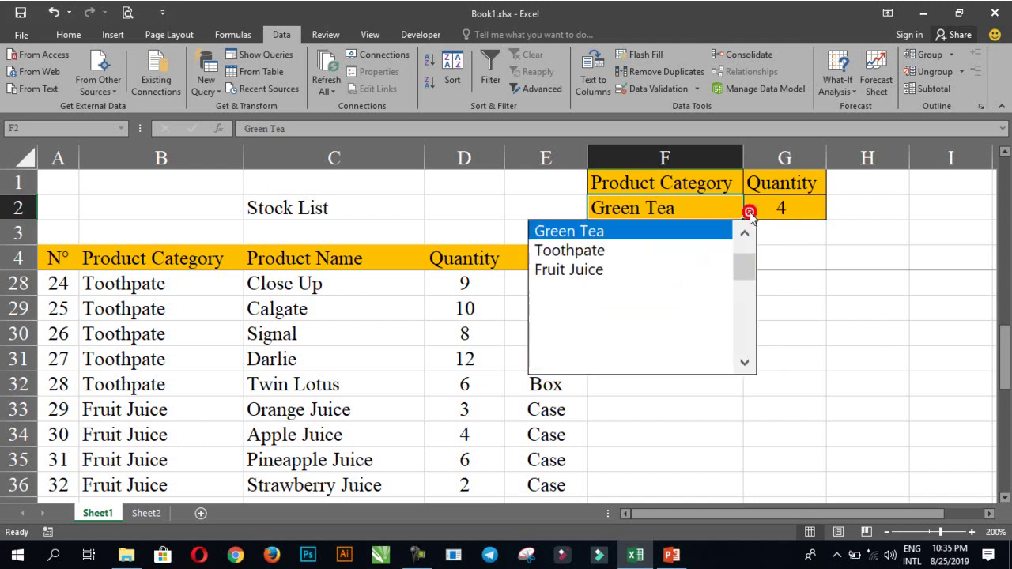
left_click(601, 251)
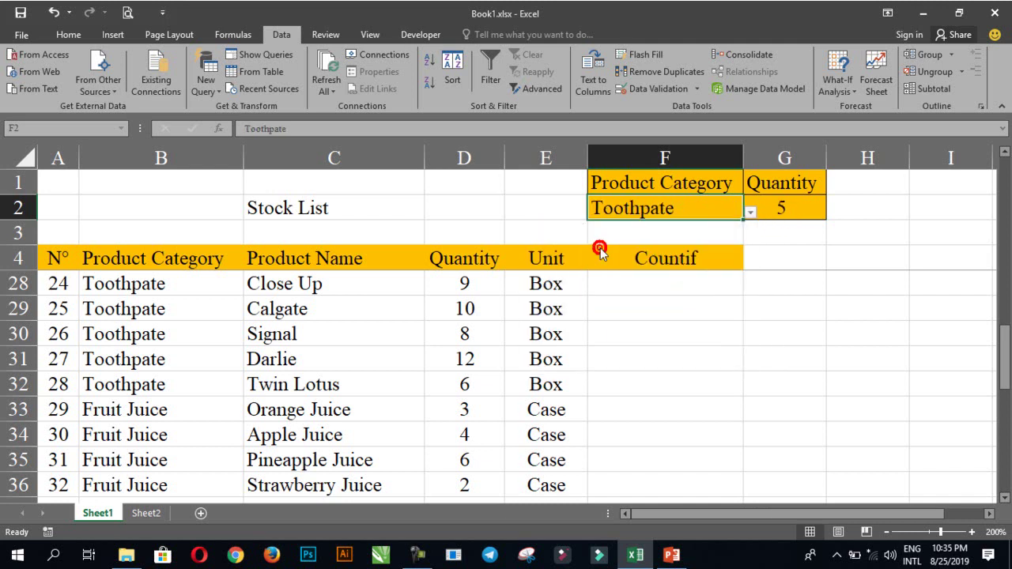
Step: Pick Fruit Juice, then return F2 to Drinking Water (7) and show G2's COUNTIF formula
left_click(750, 213)
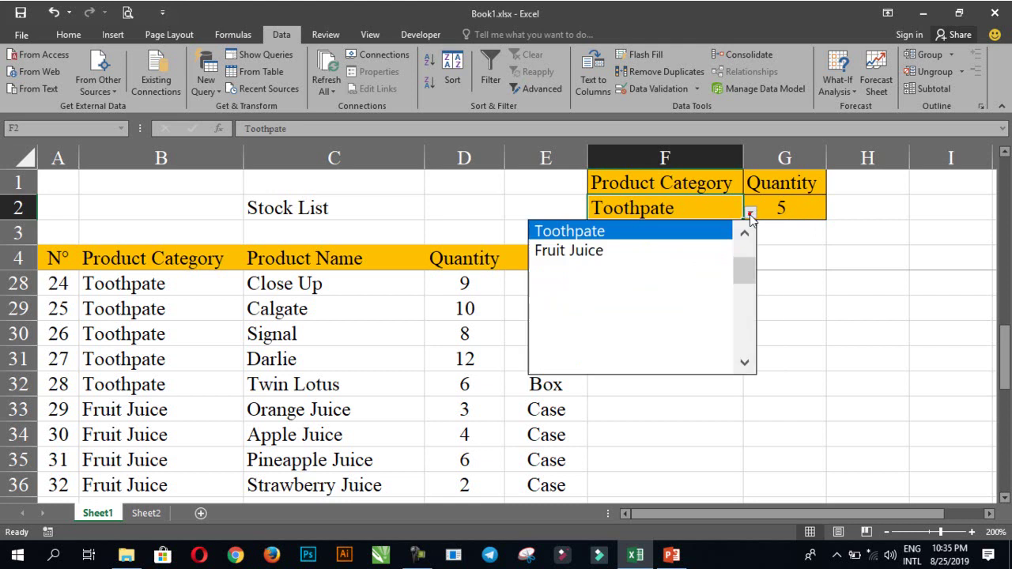
left_click(653, 251)
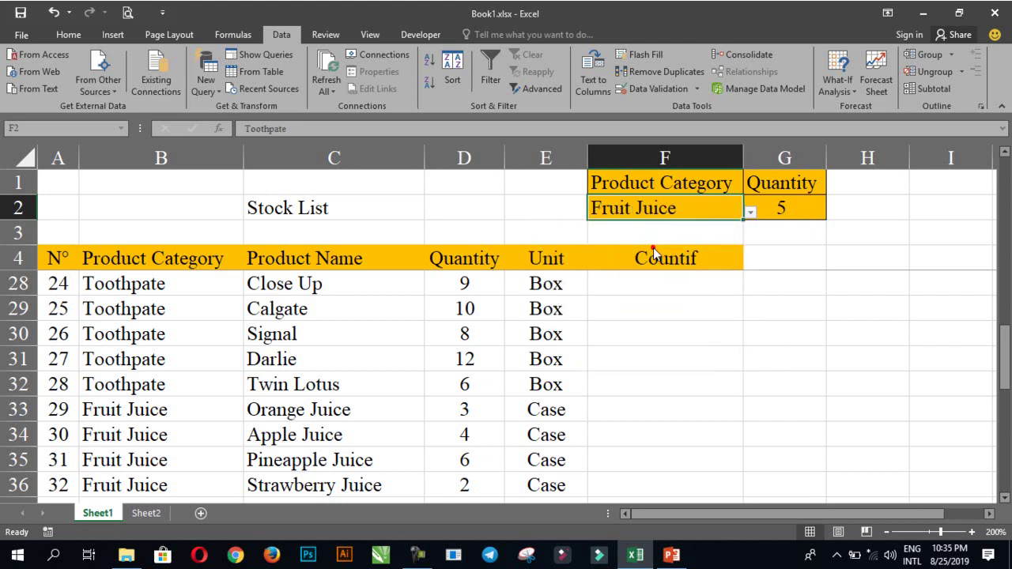
left_click(750, 212)
left_click_drag(745, 271, 741, 228)
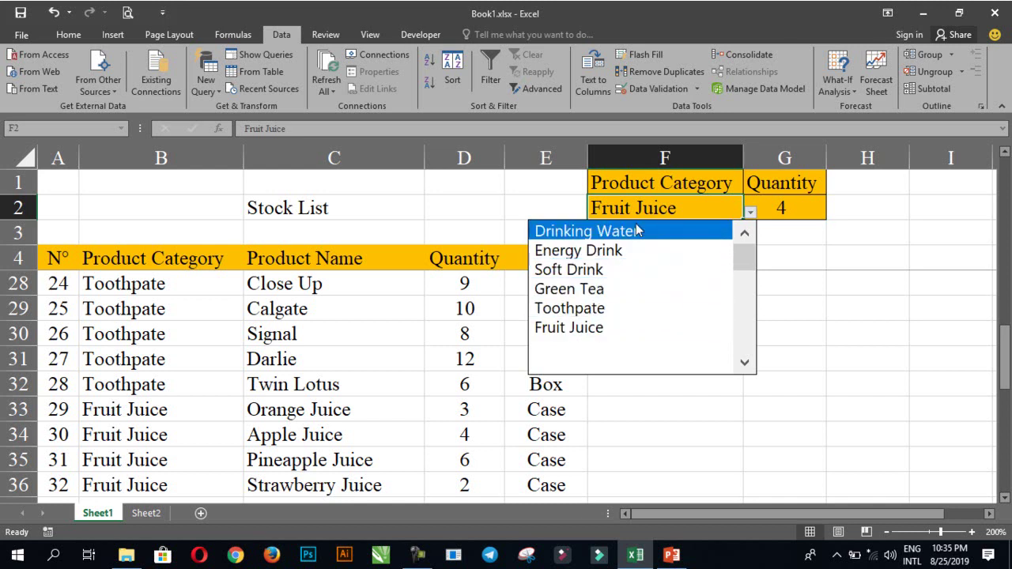
left_click(624, 231)
left_click(822, 289)
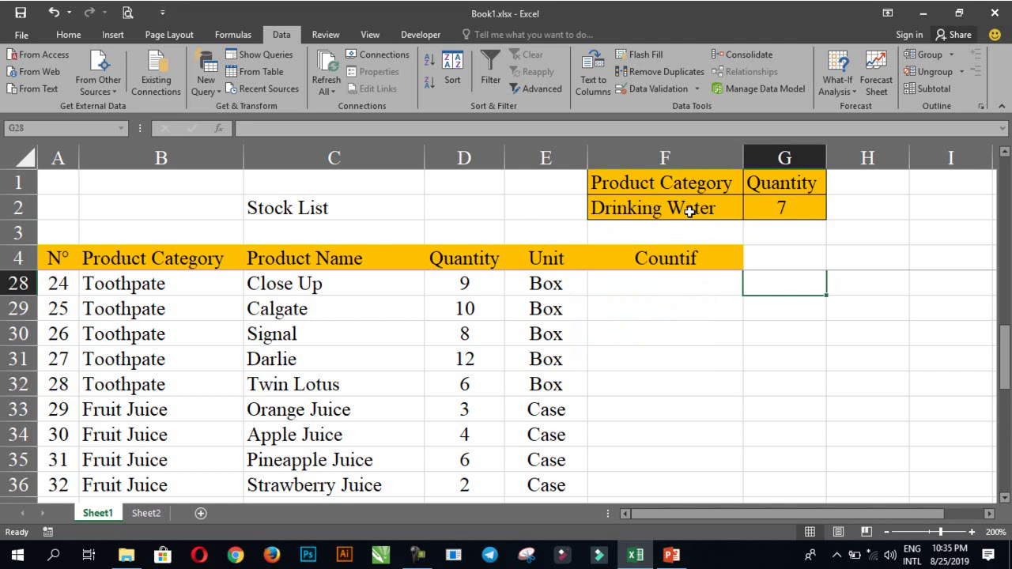
left_click(792, 212)
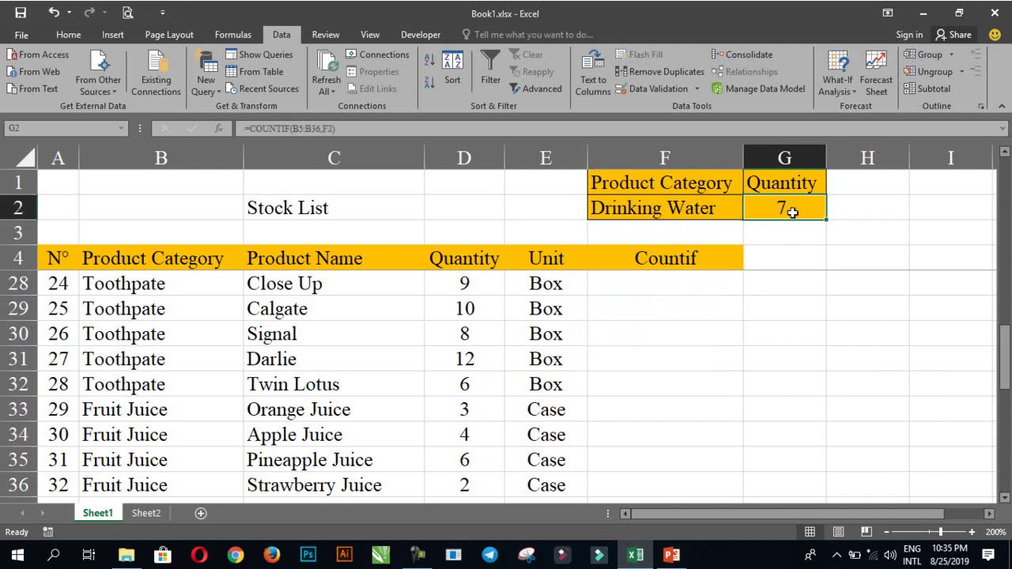